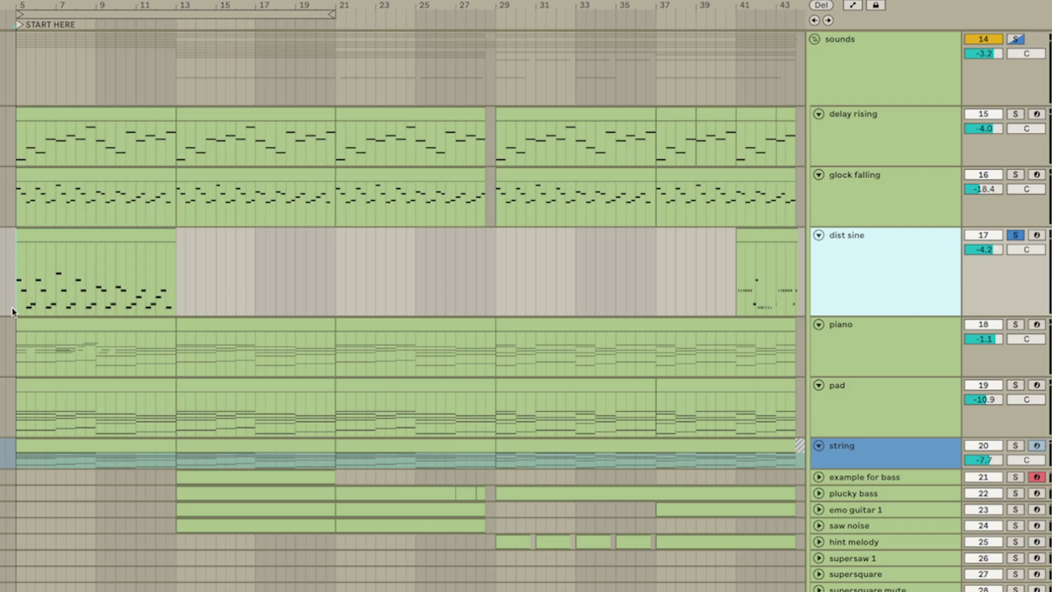
Set the playback start at the beginning of the dist sine part and view the piano clip's chord notes.
scroll(19, 309, up, 5)
click(10, 287)
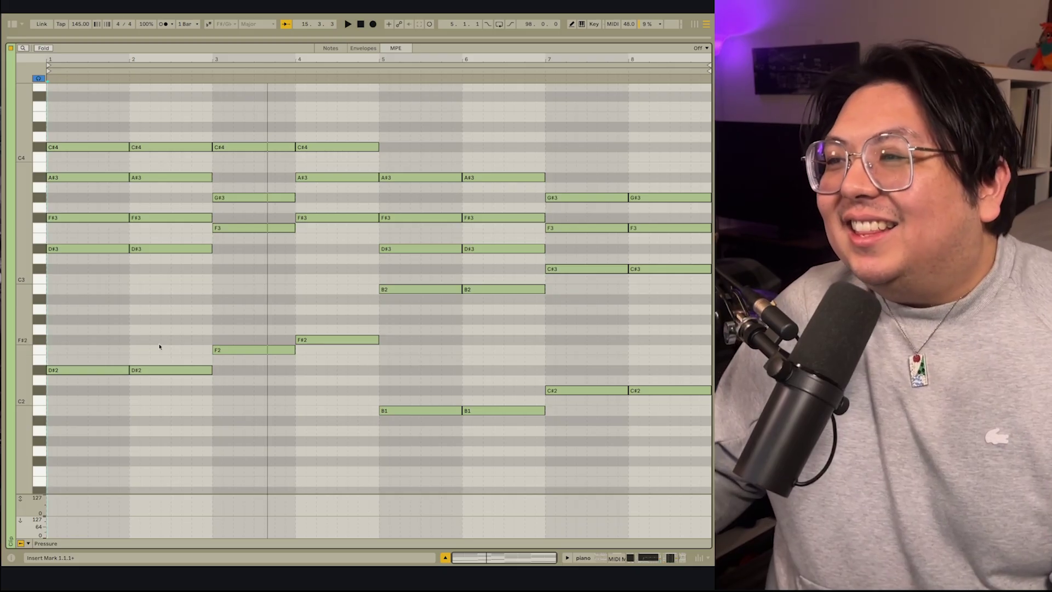
scroll(171, 341, up, 1)
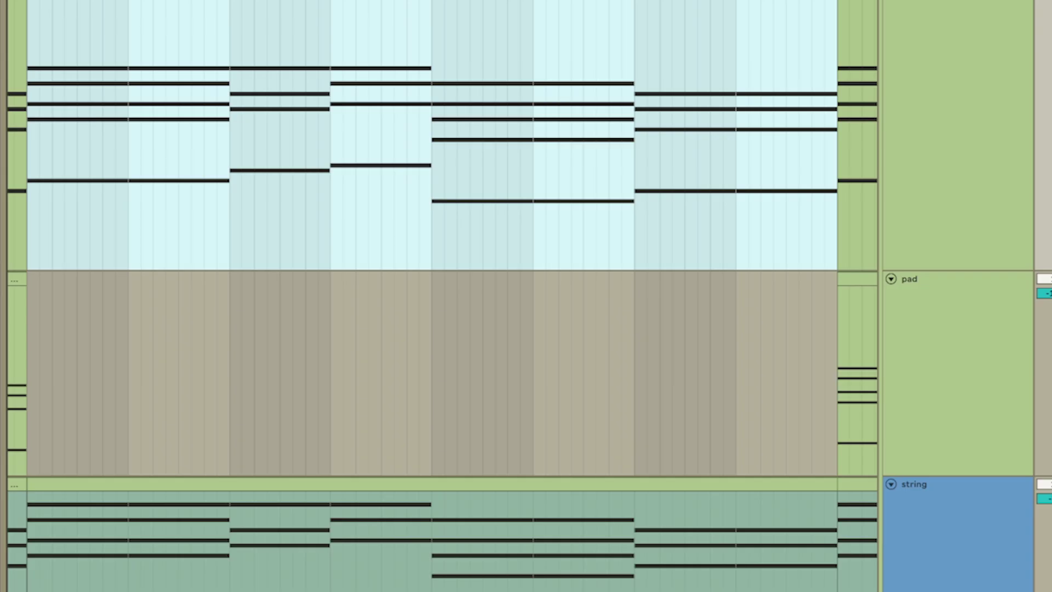
Copy the eight-bar piano chord clip into the empty section of the pad track directly below it.
drag(234, 98, 232, 393)
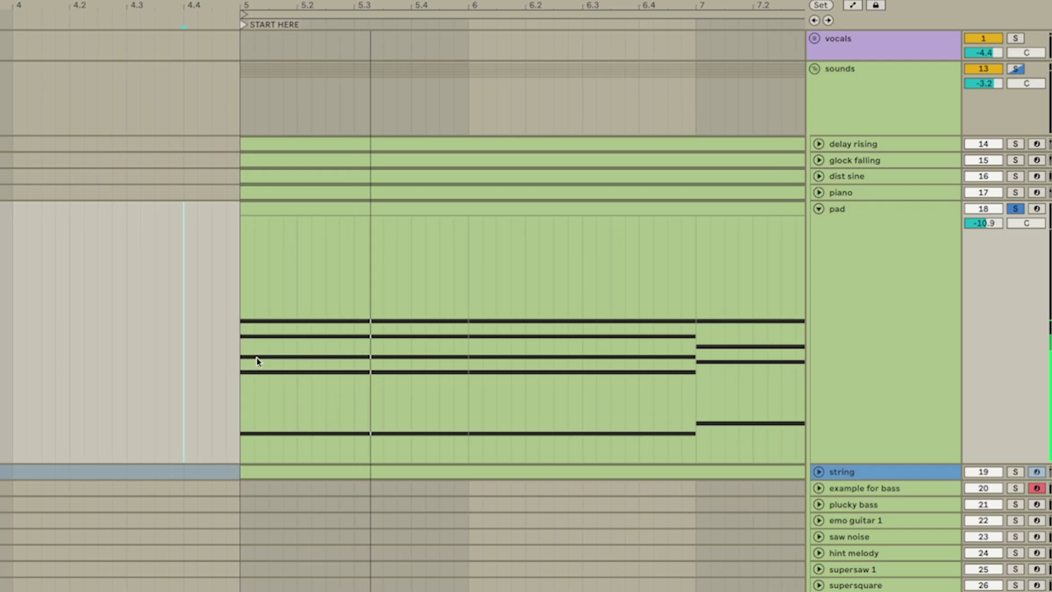
scroll(255, 356, right, 5)
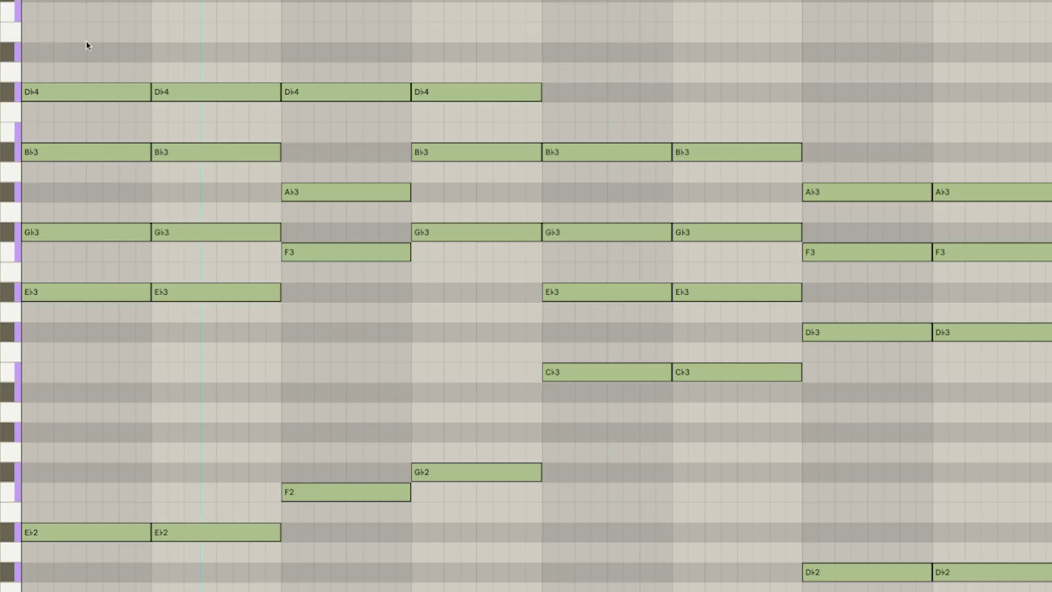
Delete every chord note above the bass line and set the note editor to a fixed 1/8 grid.
drag(677, 280, 985, 456)
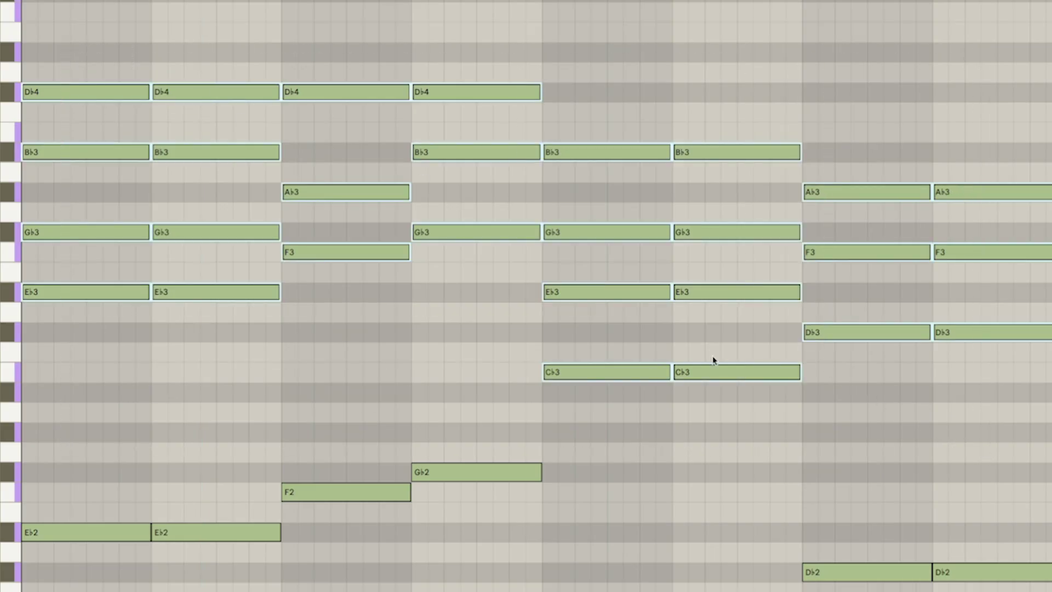
key(Delete)
drag(277, 270, 276, 198)
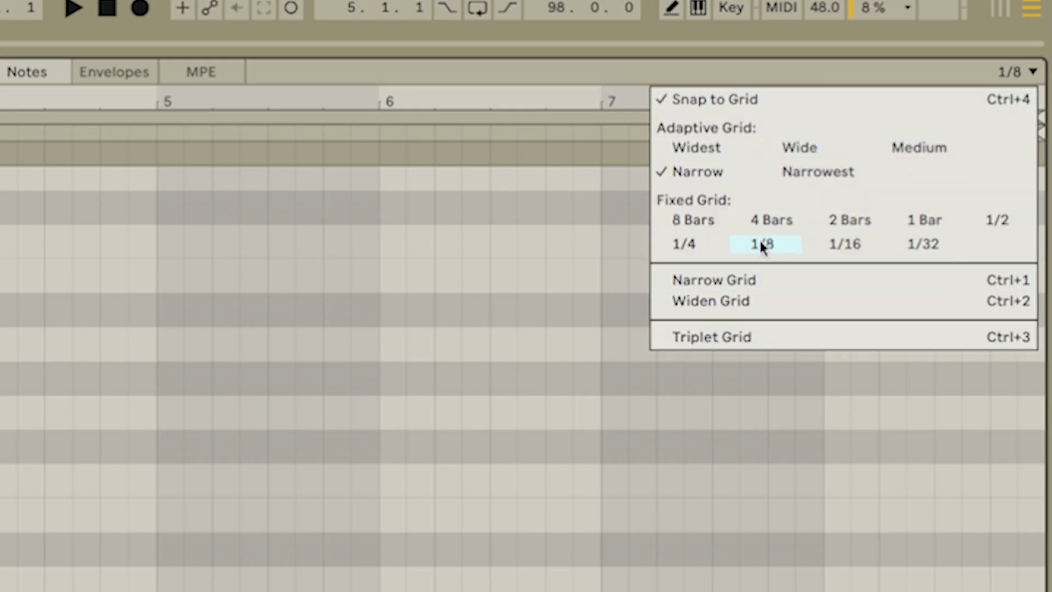
click(761, 243)
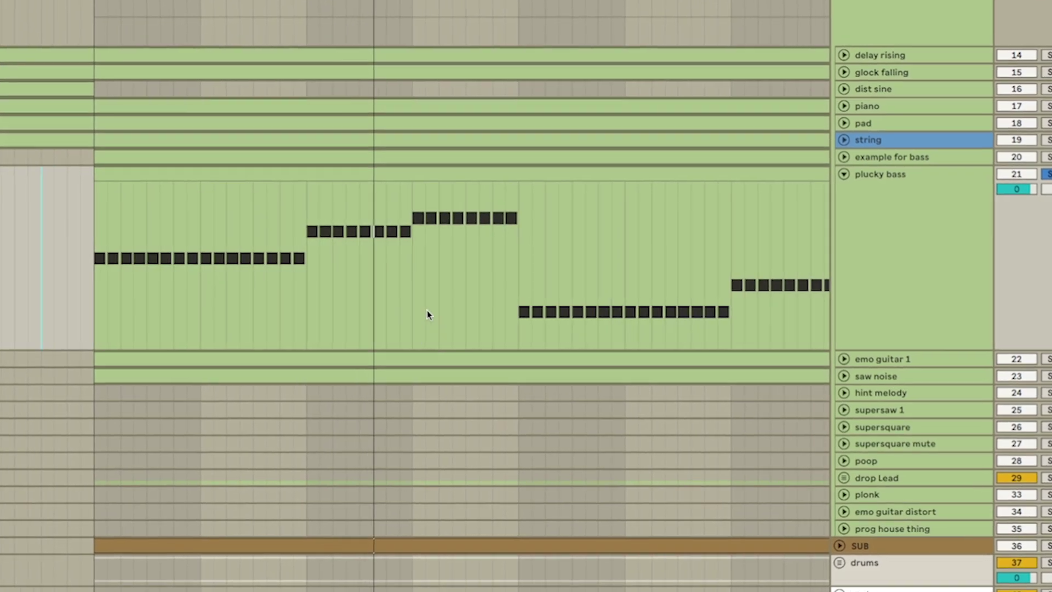
Review the repeated-note pattern of the plucky bass and the matching line on the SUB track.
click(456, 268)
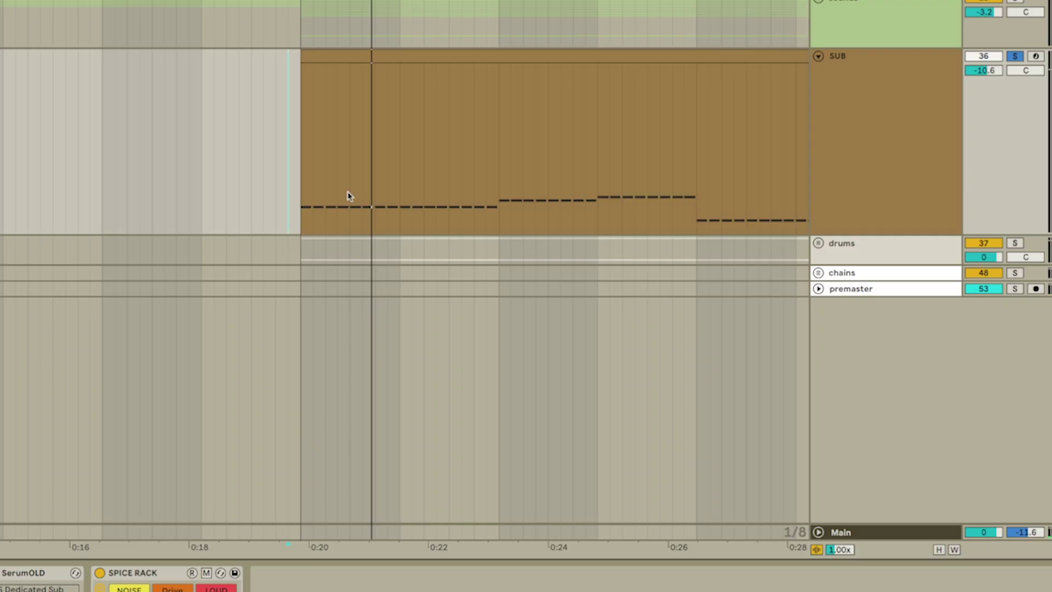
scroll(345, 200, up, 2)
scroll(234, 201, down, 2)
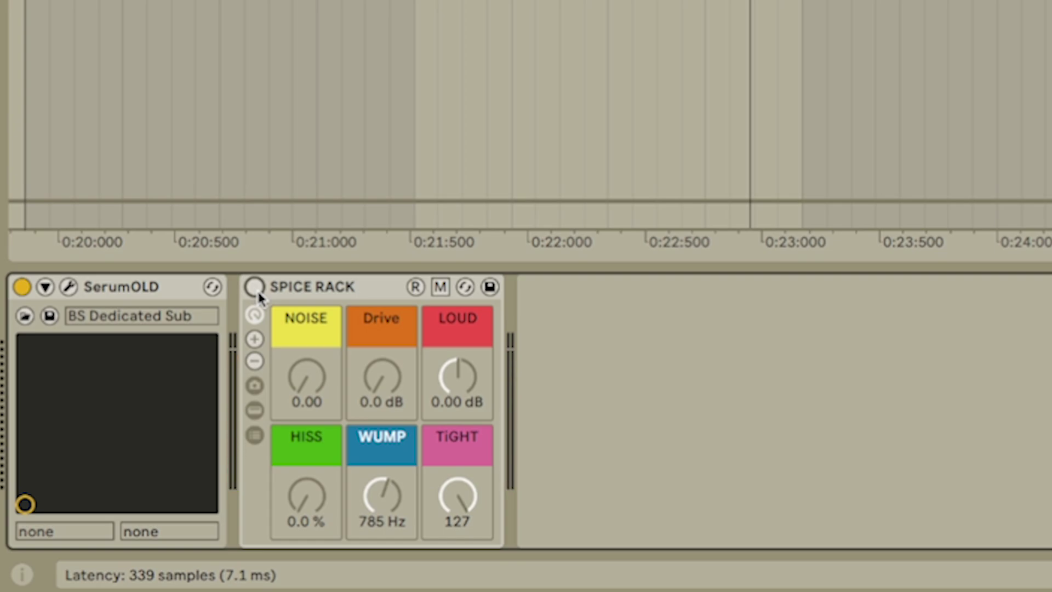
Compare the SUB track's sound with the SPICE RACK effect switched on and off, ending with it enabled.
click(256, 289)
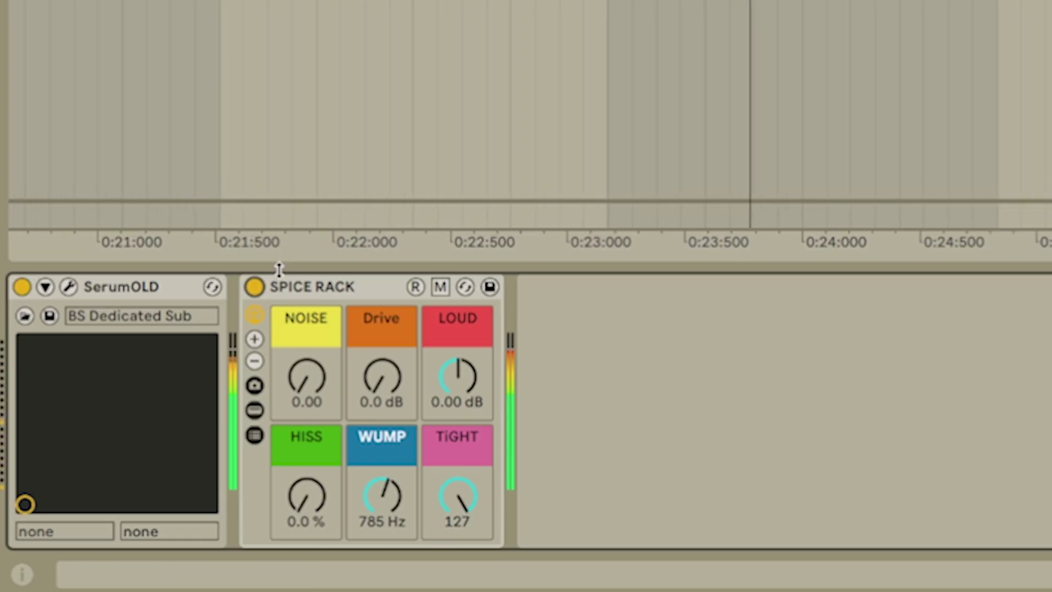
click(255, 287)
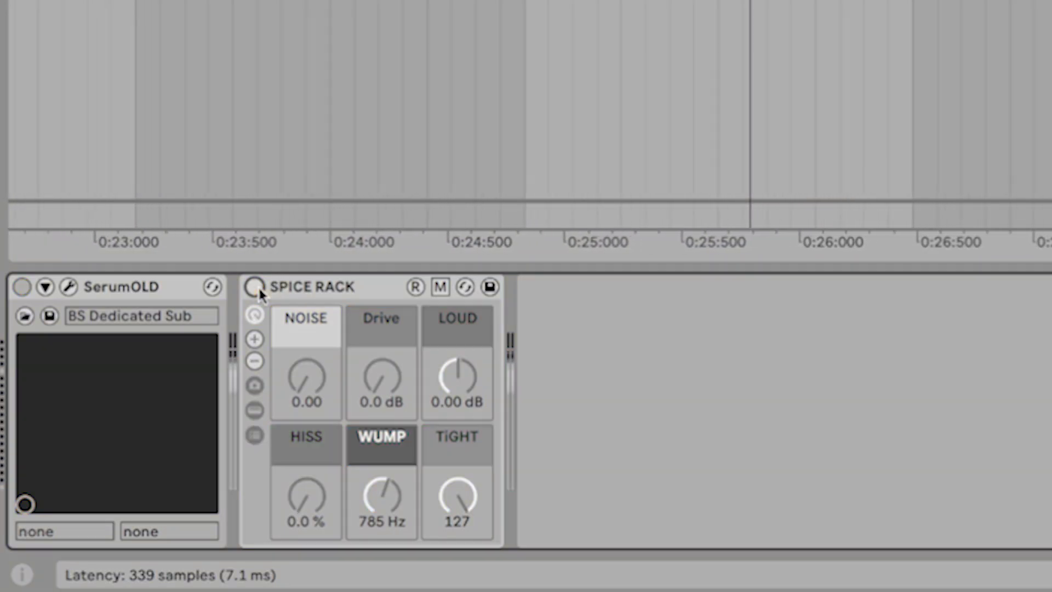
click(255, 287)
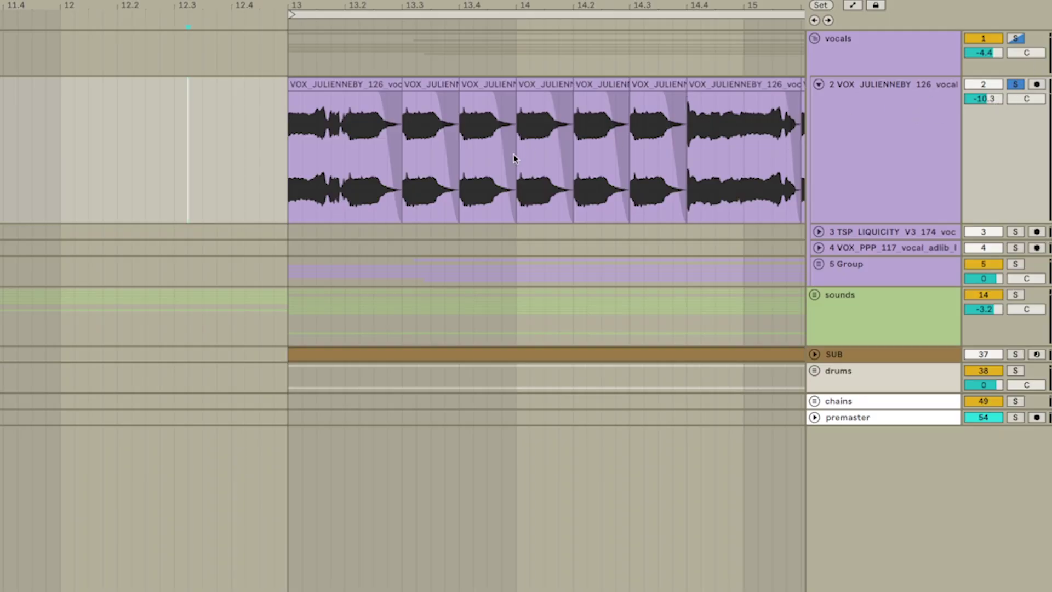
Audition the chopped VOX_JULIENNEBY vocal track and the kick snare track's BESTKICK sample.
key(space)
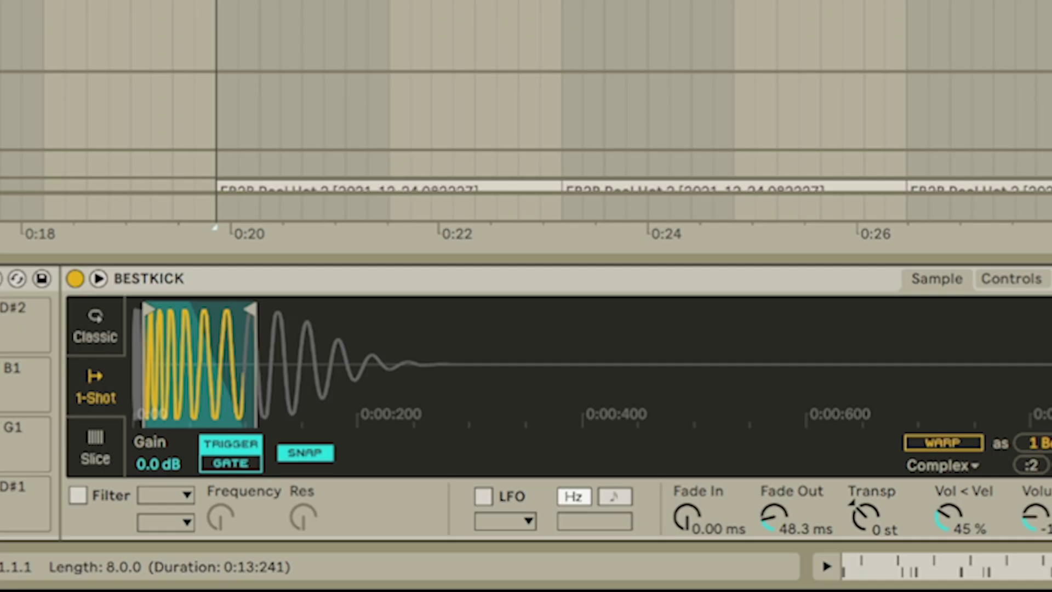
key(space)
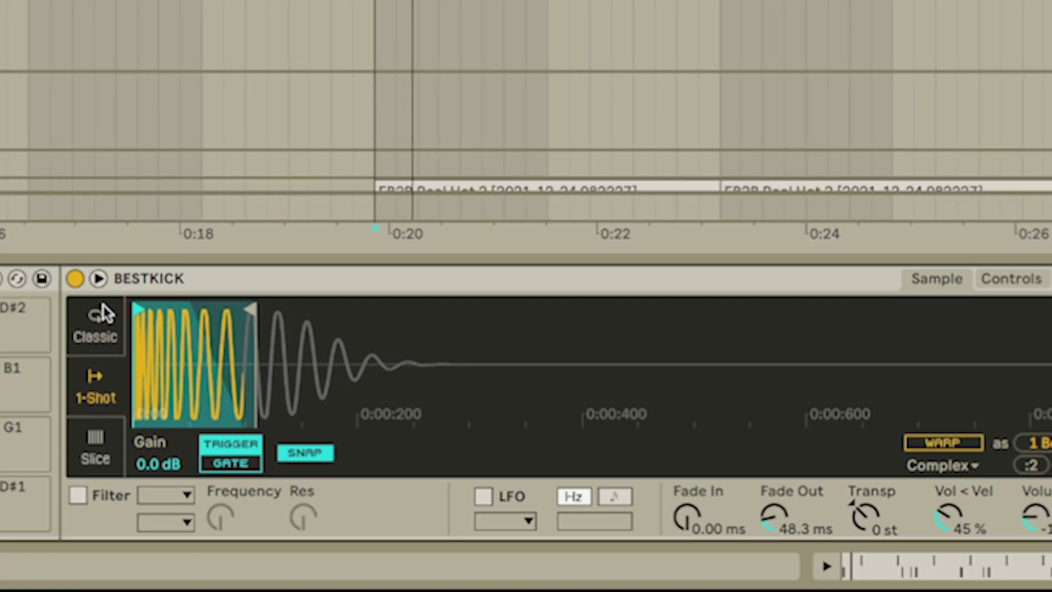
key(space)
key(space)
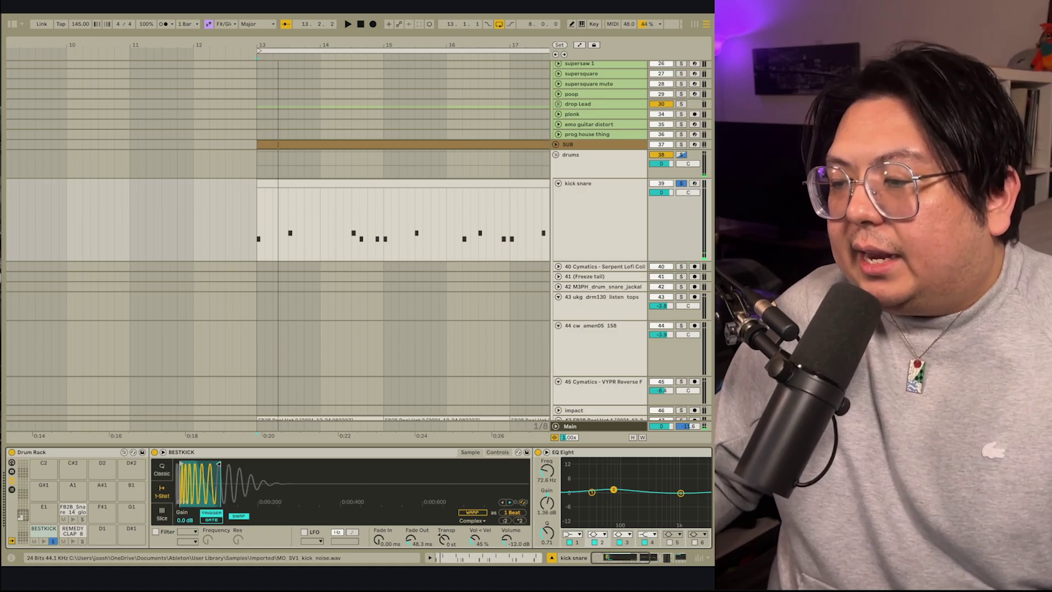
Try extending the BESTKICK sample's end point to cover the kick's full tail, and undo the change.
mouse_move(251, 310)
mouse_down()
mouse_move(473, 311)
mouse_move(444, 311)
mouse_up()
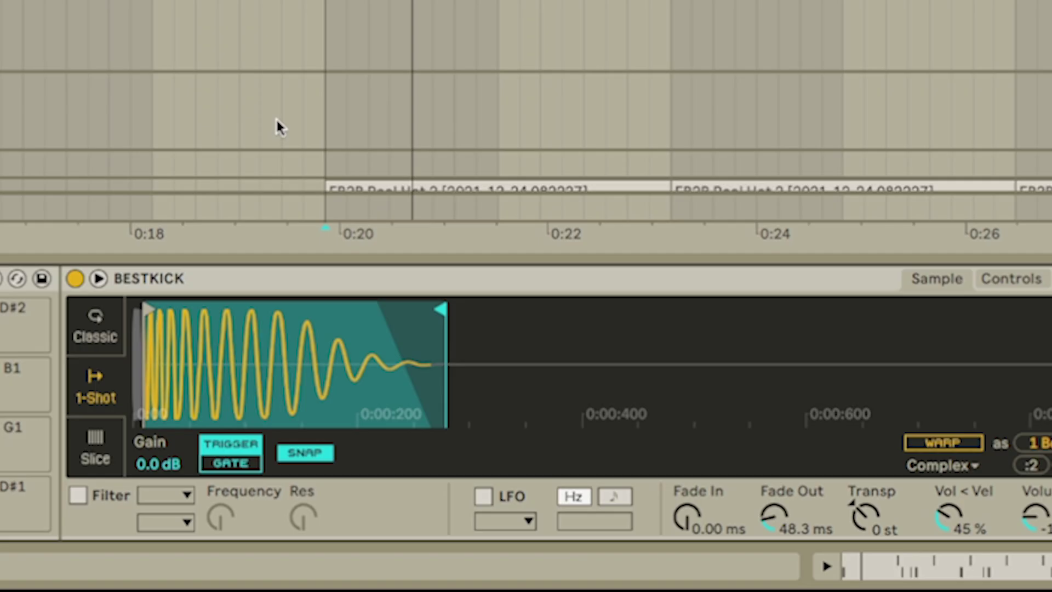
key(ctrl+z)
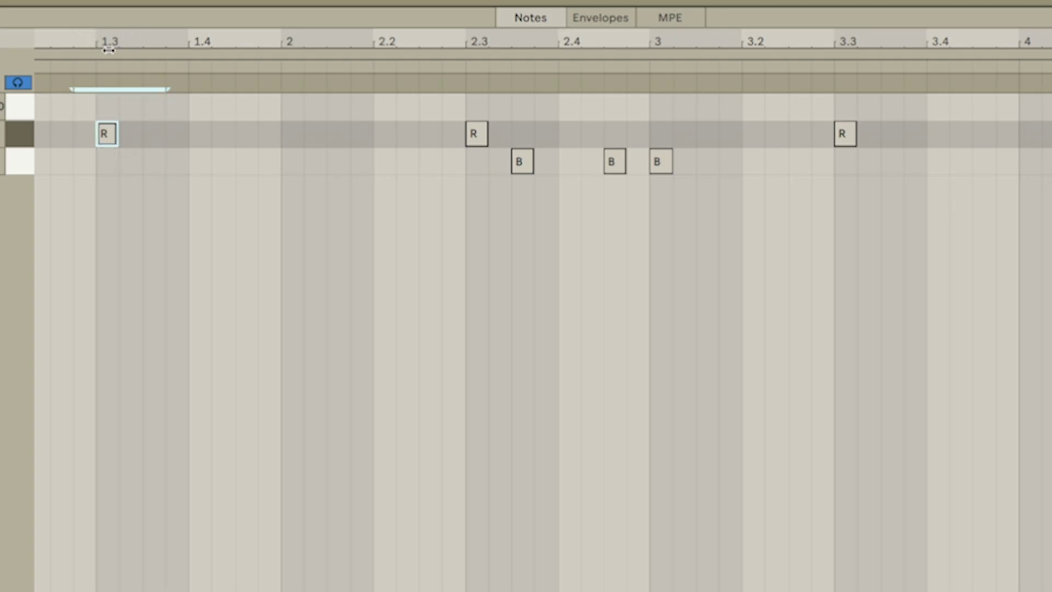
Examine the placement of the REMEDY CLAP and BESTKICK hits throughout the kick snare clip.
drag(109, 50, 244, 103)
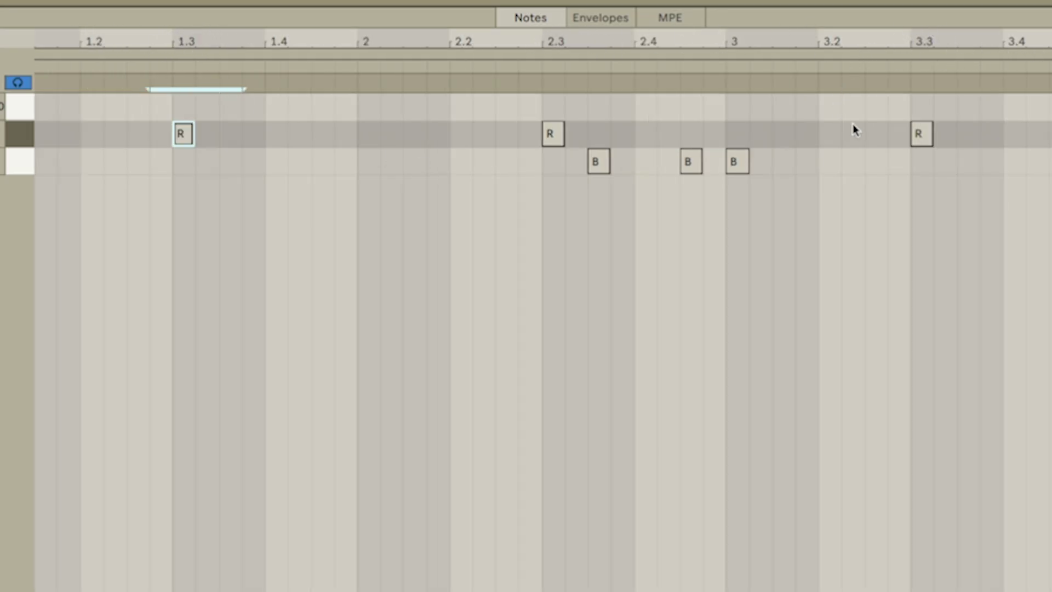
scroll(162, 137, down, 5)
scroll(117, 160, up, 5)
drag(135, 160, 472, 205)
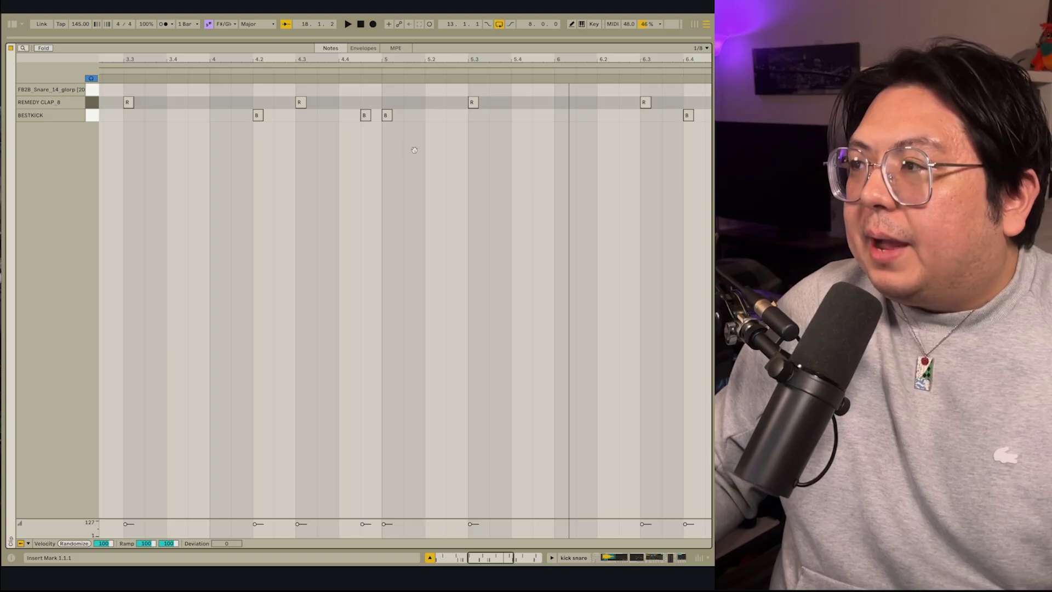
drag(415, 150, 384, 157)
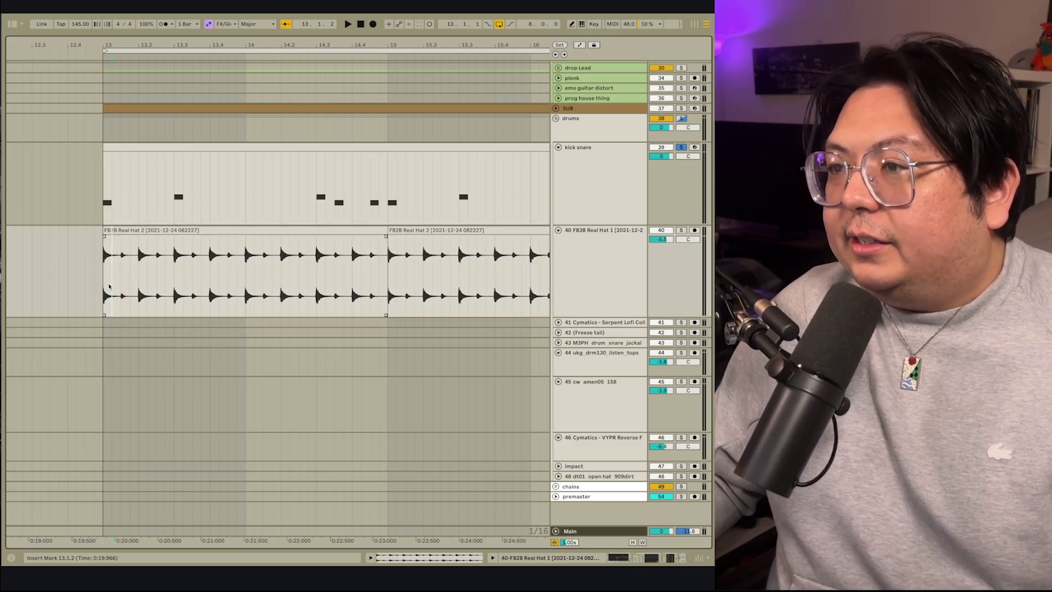
Review the repeating FB2B Real Hat 2 loop from bar 13 onward against the kick snare pattern above it.
drag(104, 282, 371, 282)
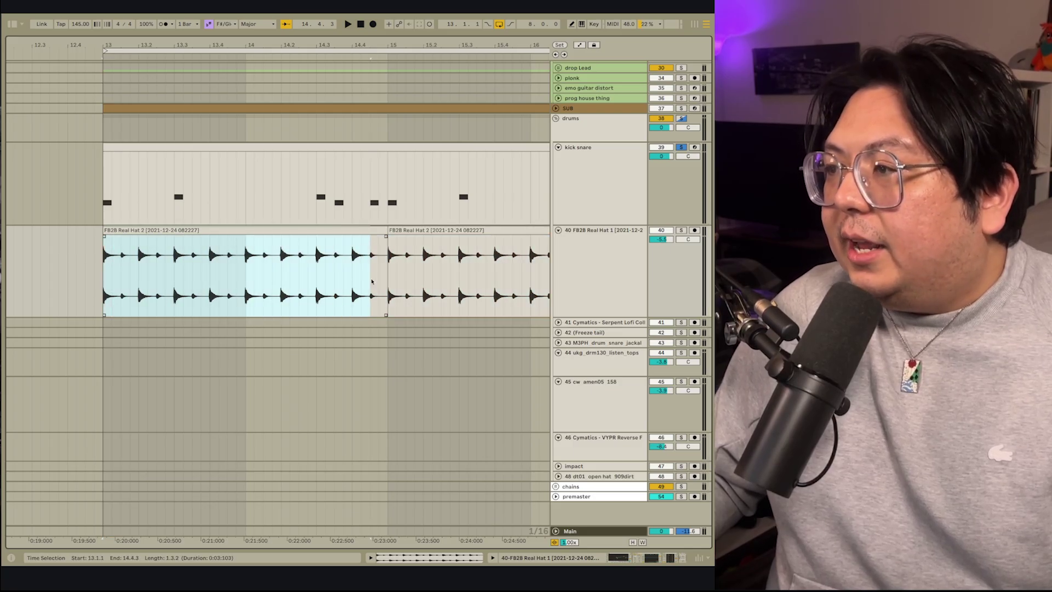
click(104, 280)
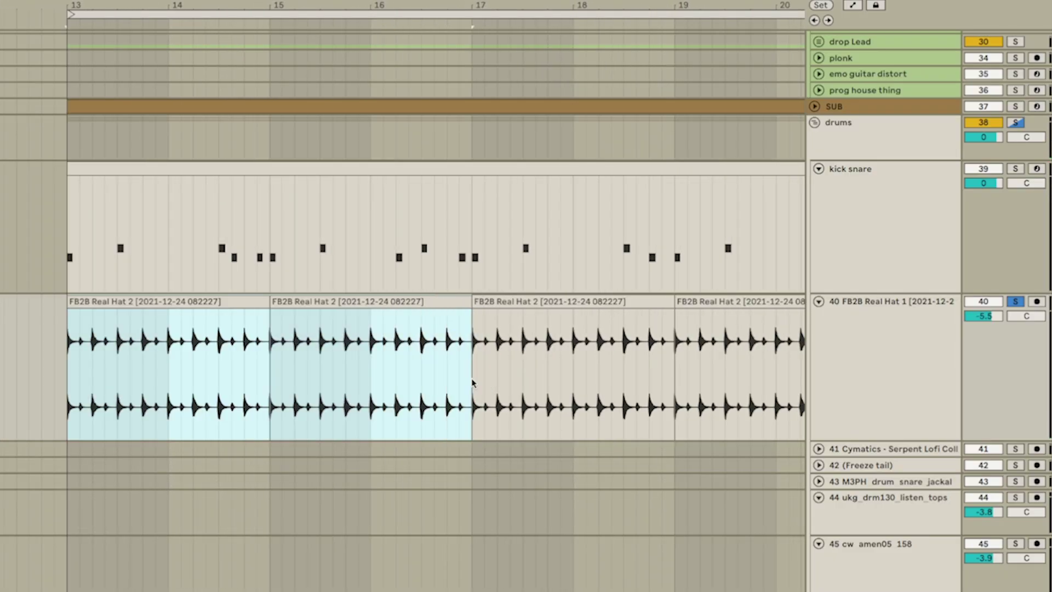
click(472, 382)
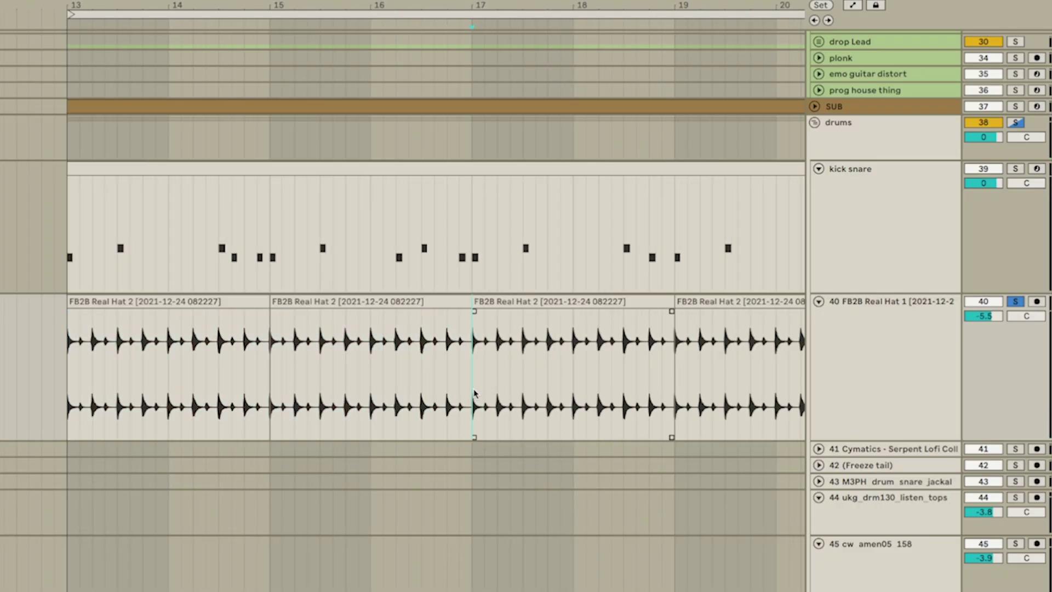
scroll(383, 377, right, 3)
scroll(473, 407, left, 5)
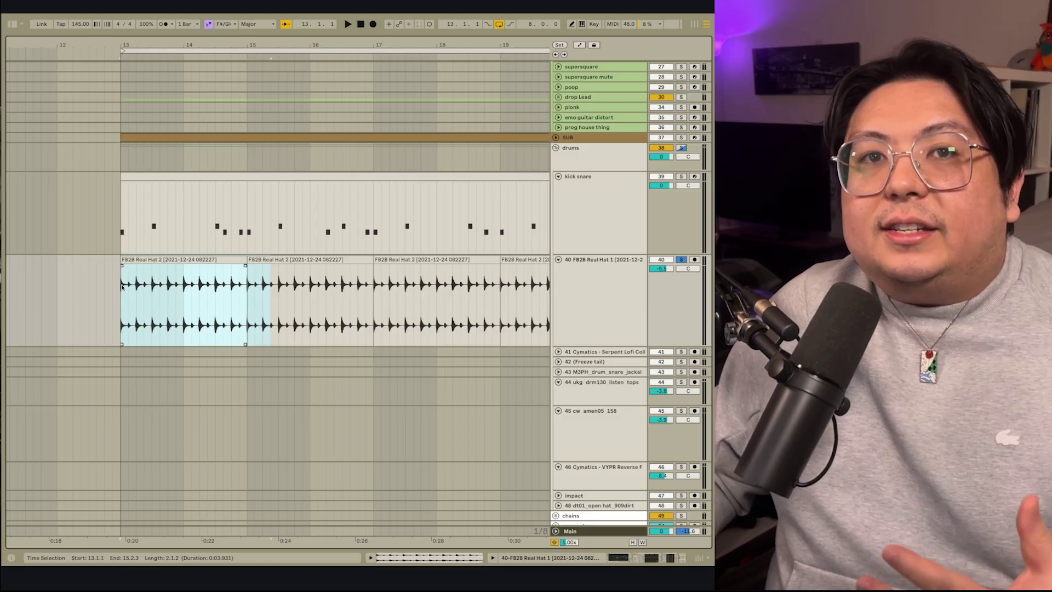
click(146, 239)
double_click(147, 239)
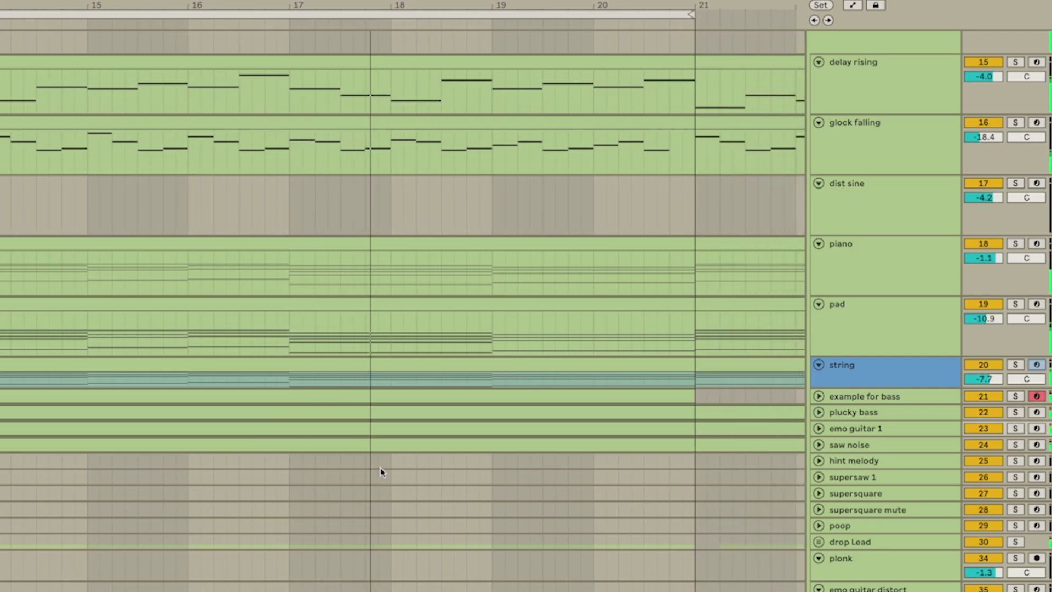
Look over the layered melodic, chord and bass tracks around bars 15 to 25 during playback.
scroll(382, 473, down, 3)
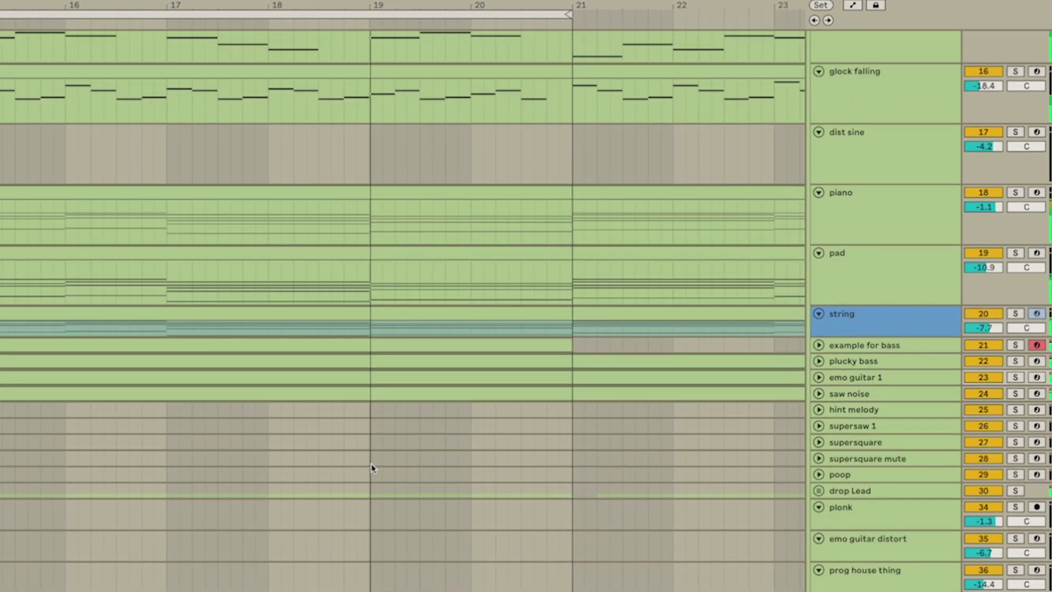
scroll(372, 466, up, 1)
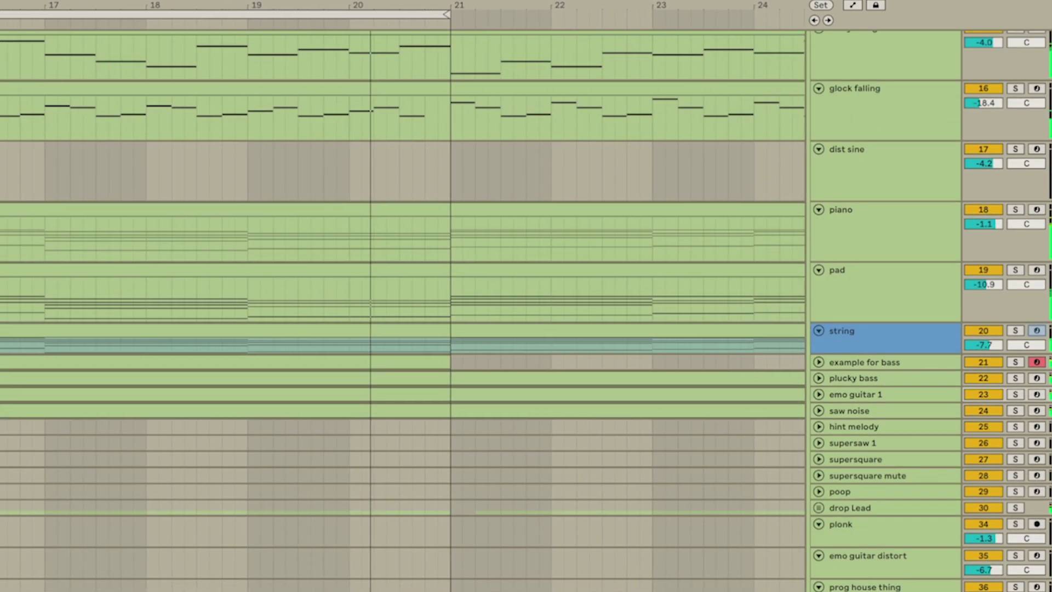
scroll(411, 331, up, 3)
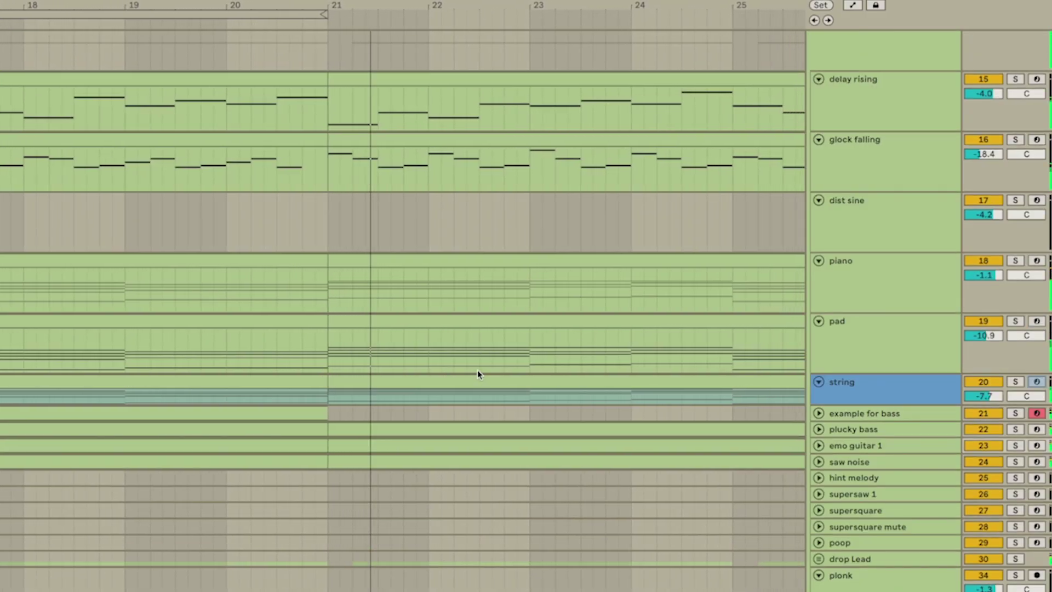
scroll(478, 371, down, 2)
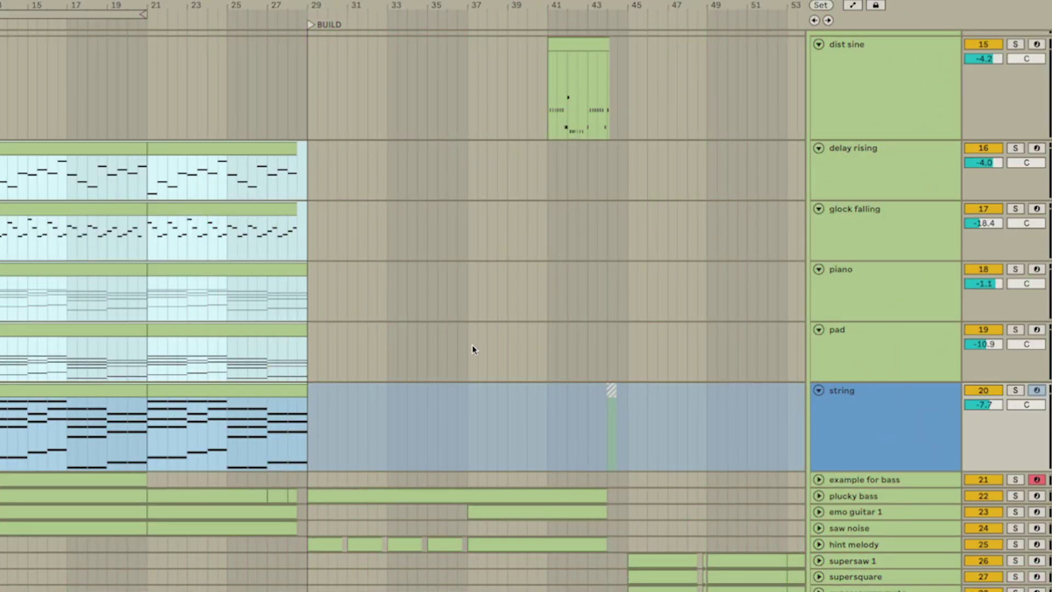
Duplicate the selected delay rising, glock falling, piano, pad and string clips into the BUILD section at bar 29.
key(ctrl+d)
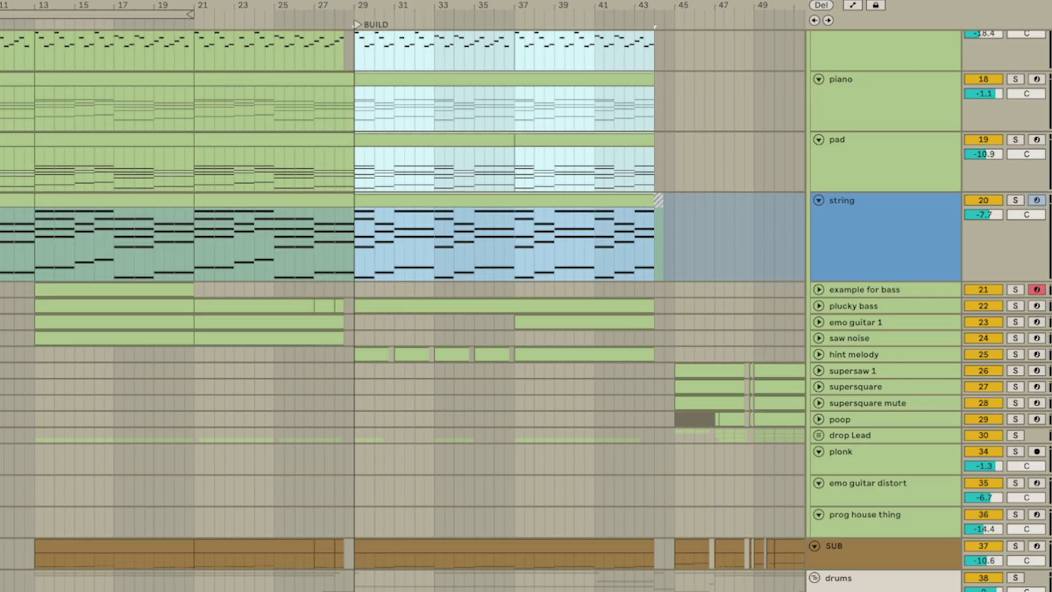
scroll(359, 544, down, 4)
scroll(359, 544, up, 8)
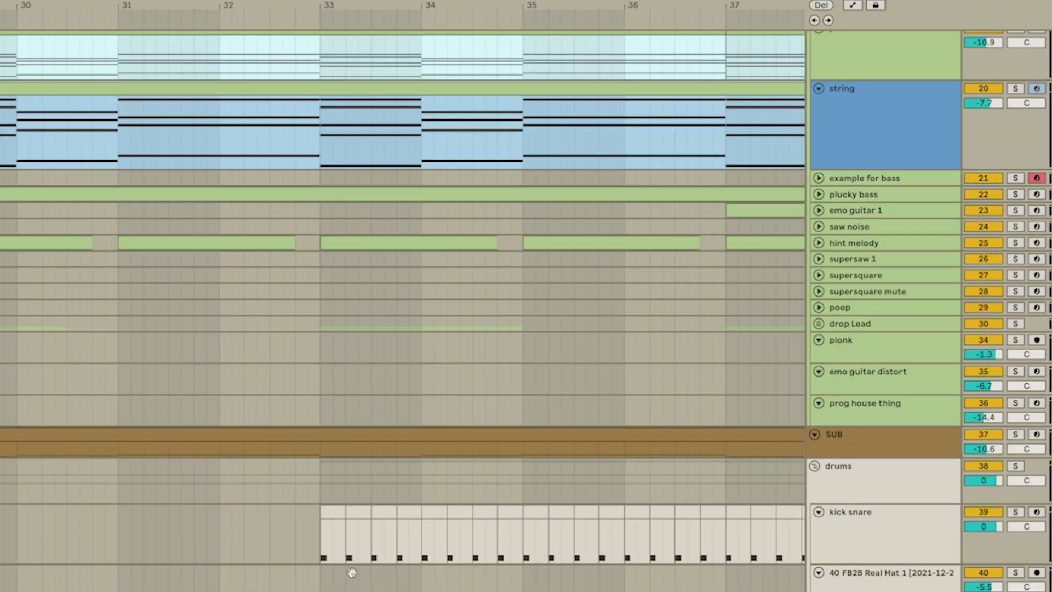
Review the BUILD section's kick snare, freeze tail and ukg_drm130_listen_tops drums and the plucky bass notes.
scroll(77, 500, down, 3)
scroll(196, 344, right, 5)
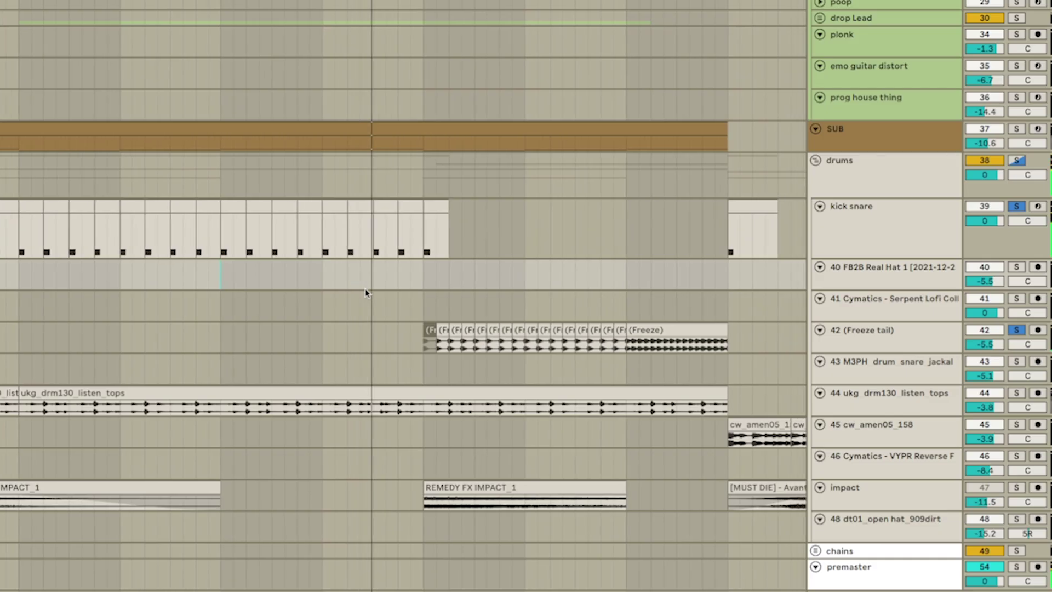
scroll(274, 315, right, 5)
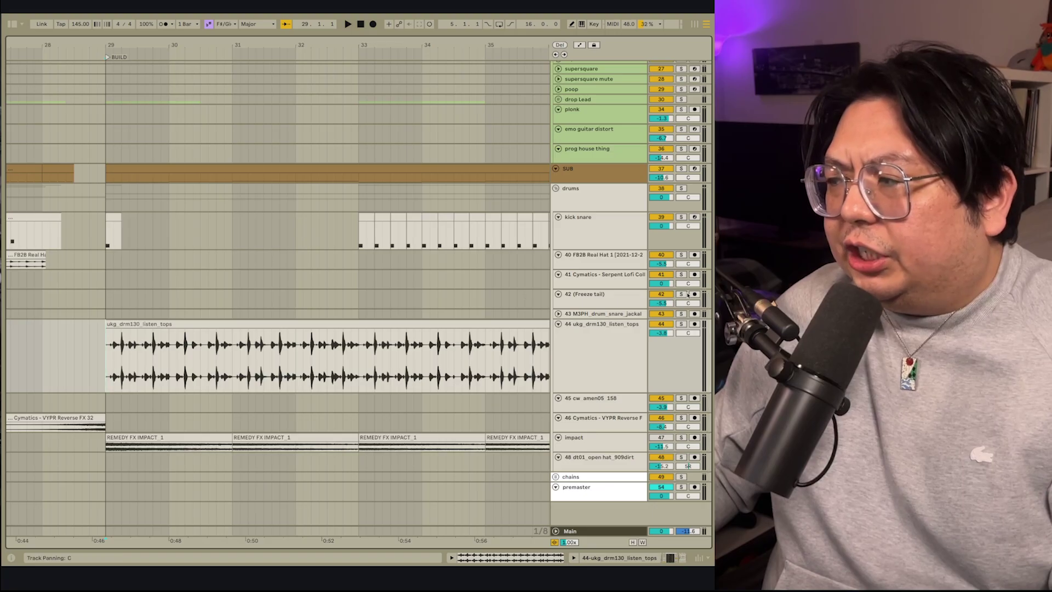
key(space)
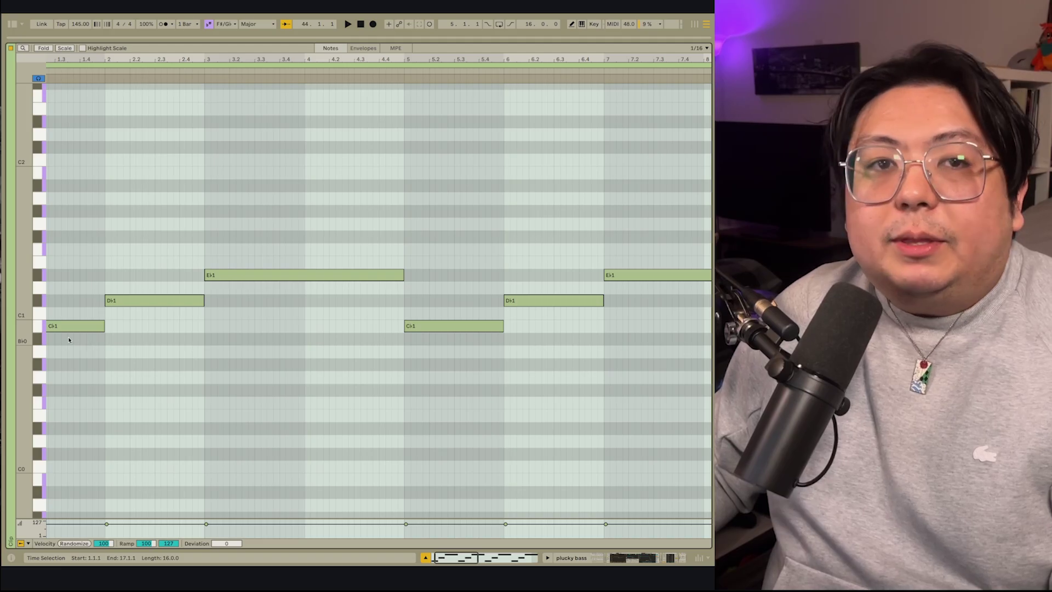
scroll(87, 362, left, 2)
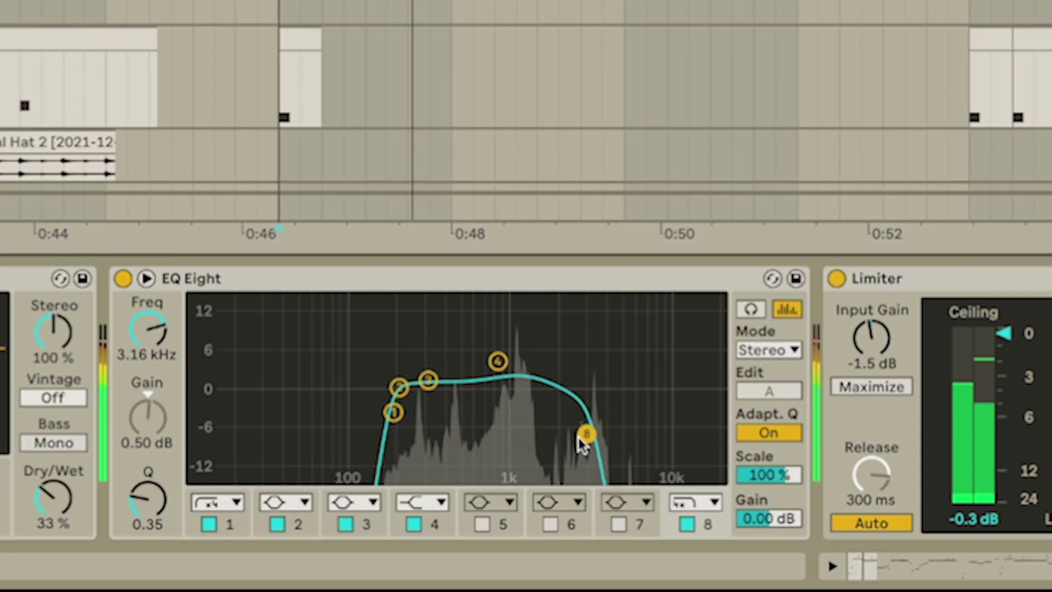
Lower the frequency of EQ Eight's high-cut band 8 slightly and look over the BUILD section's melodic and bass tracks during playback.
drag(586, 433, 576, 432)
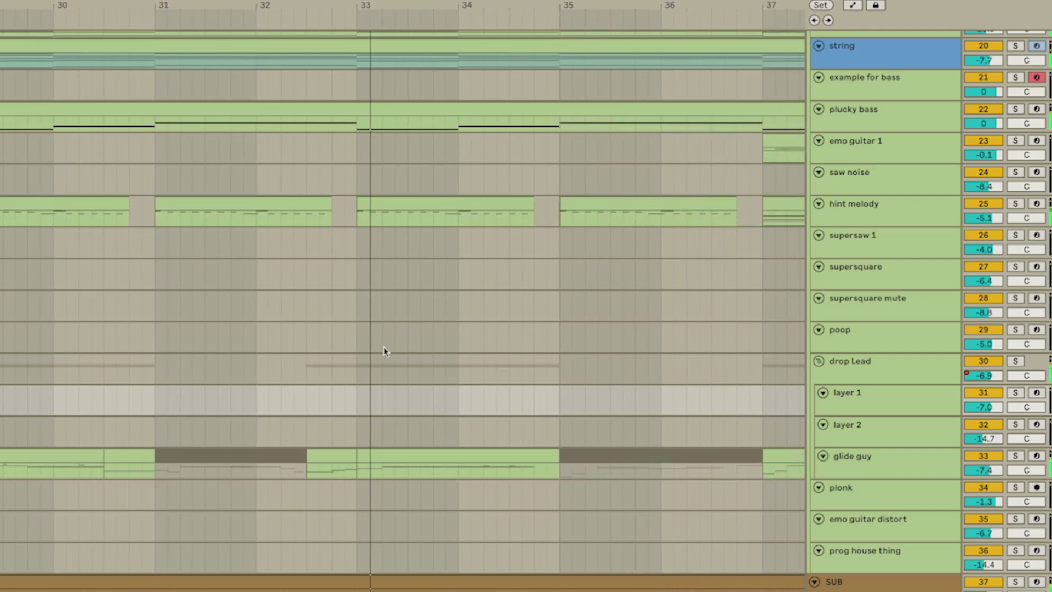
scroll(385, 357, up, 5)
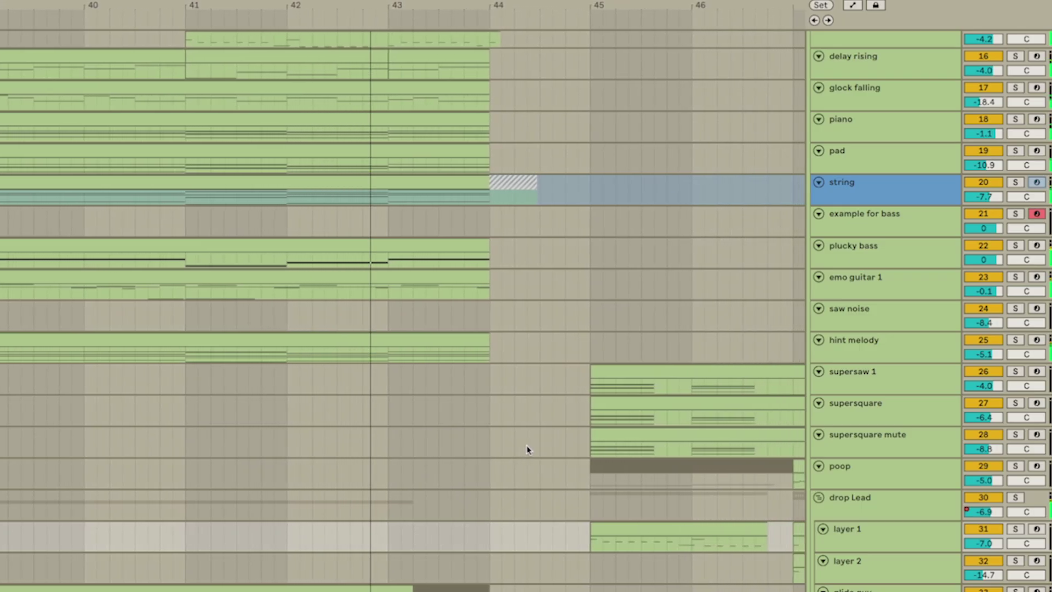
scroll(527, 447, up, 1)
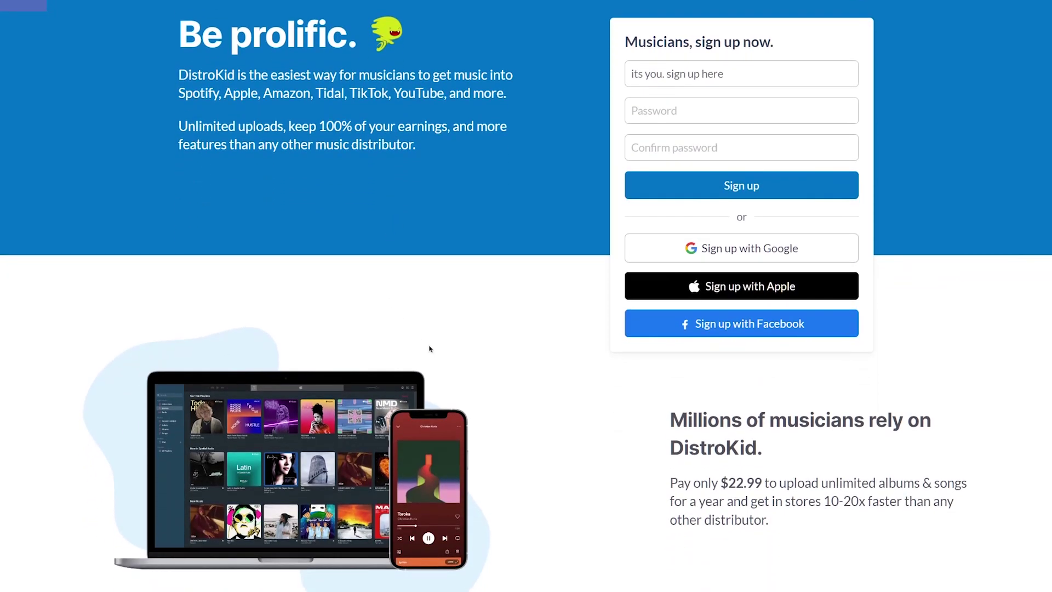
Switch to the DistroKid website and look through its home page, from the sign-up form to the supported music services.
scroll(652, 360, down, 3)
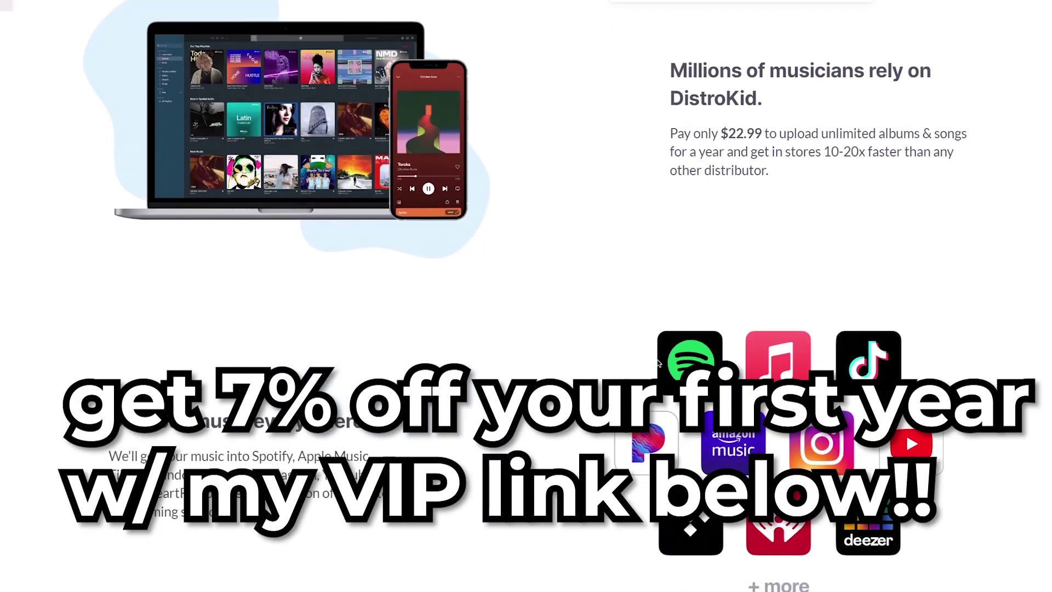
scroll(642, 368, down, 1)
scroll(641, 368, down, 5)
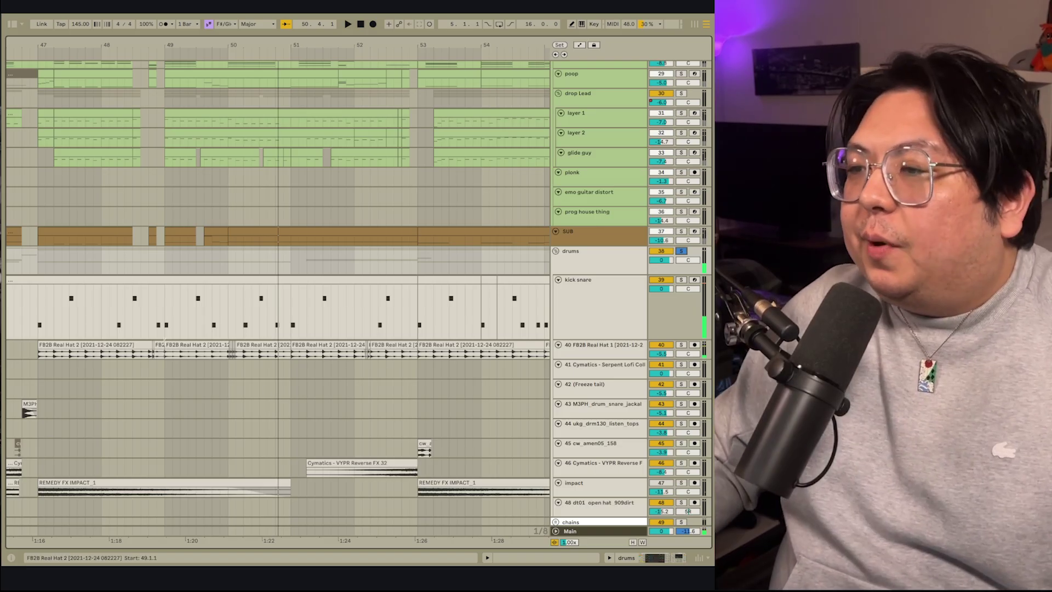
Highlight the kick snare clip's opening two bars from bar 45, narrowing the selection to the kick on the first beat.
scroll(121, 279, left, 10)
scroll(120, 280, down, 2)
drag(120, 279, 247, 277)
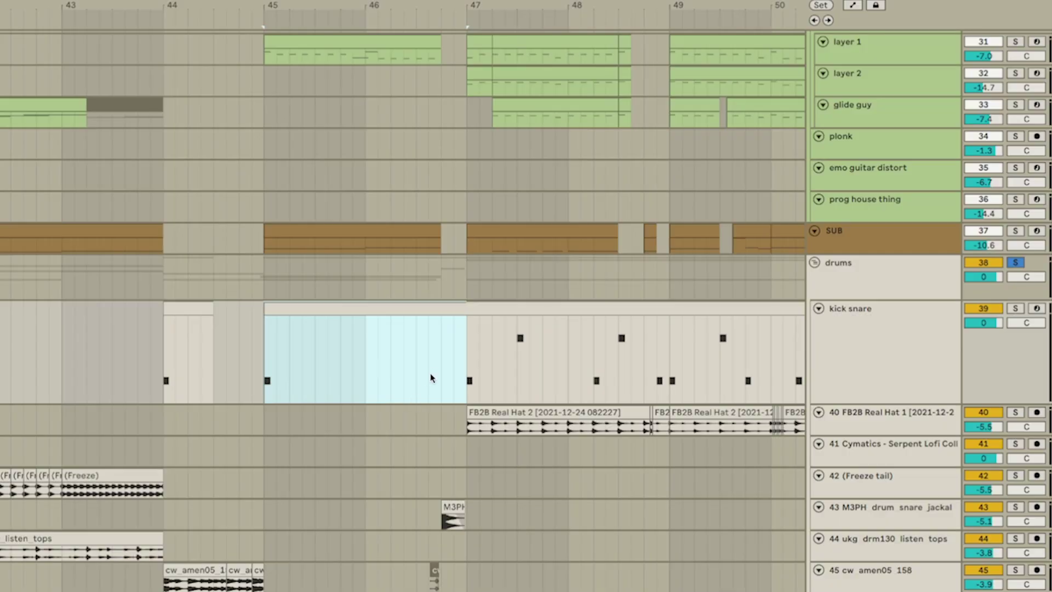
click(276, 355)
scroll(334, 438, right, 3)
scroll(336, 504, up, 2)
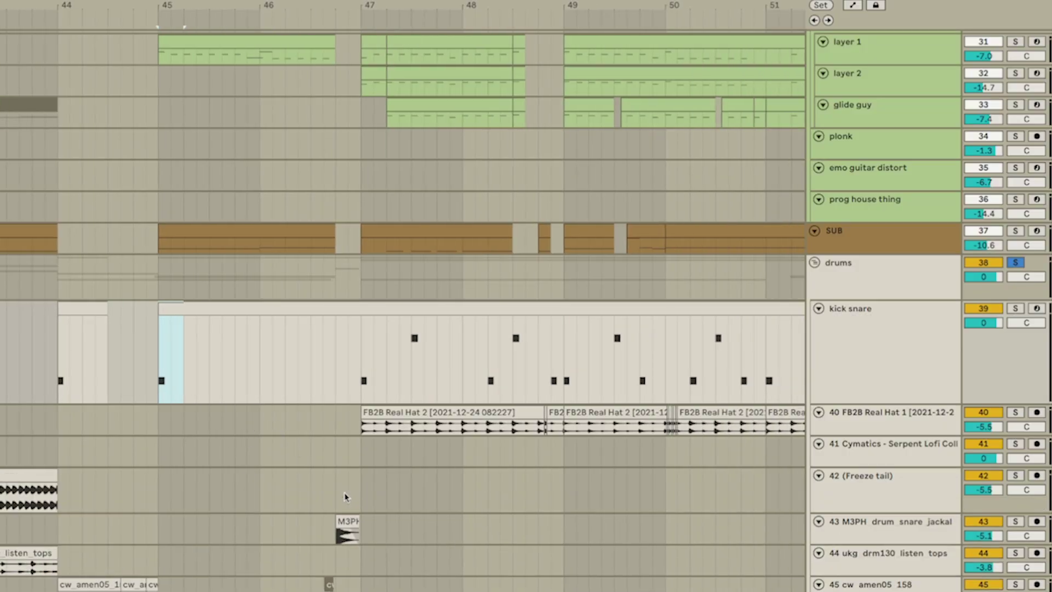
Highlight the M3PH_drum_snare_jackal hit at bar 46.4 and play the drums from bar 45.
scroll(273, 473, up, 3)
drag(272, 474, 305, 444)
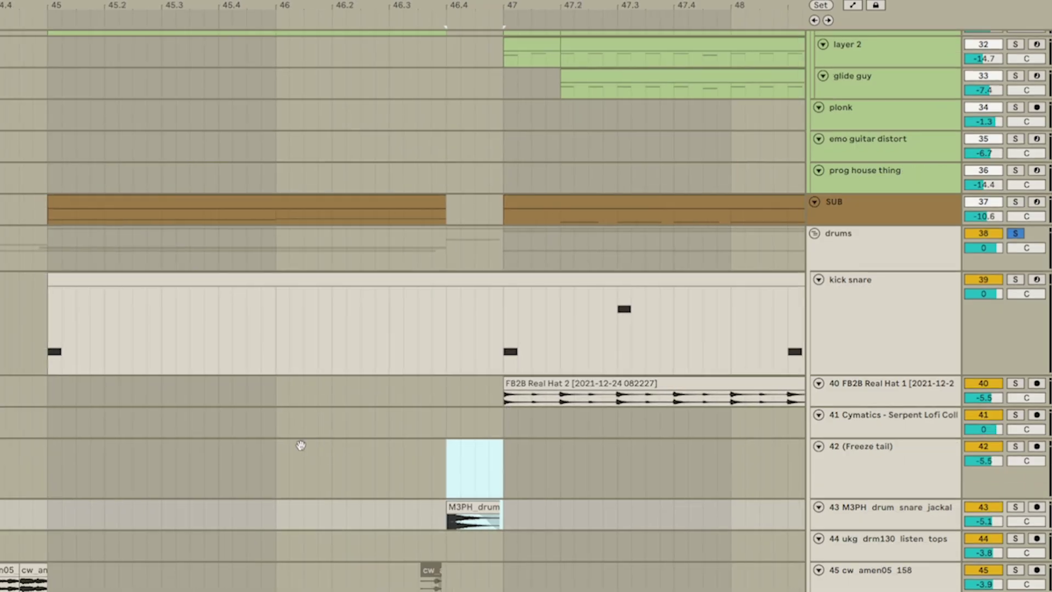
click(55, 340)
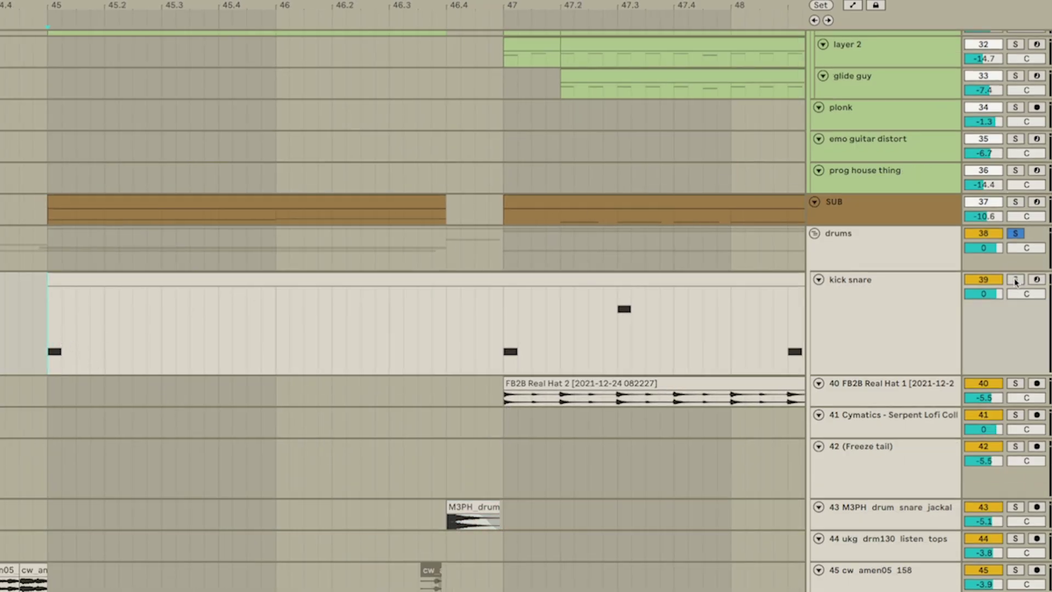
key(space)
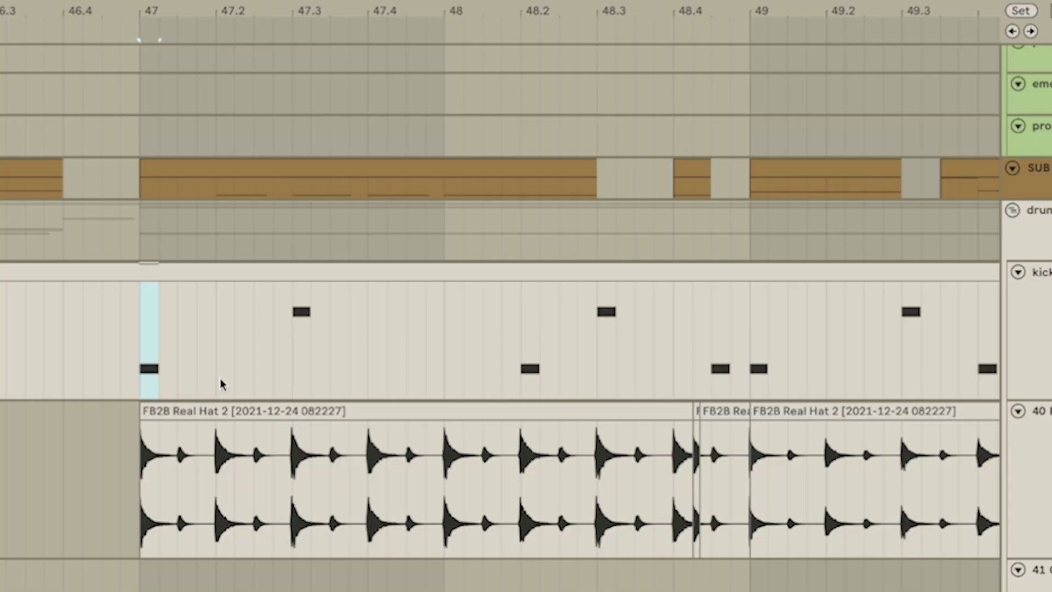
Highlight the successive kick hits of the kick snare pattern from bar 47 onward to examine their rhythm.
drag(220, 383, 260, 376)
drag(500, 378, 568, 380)
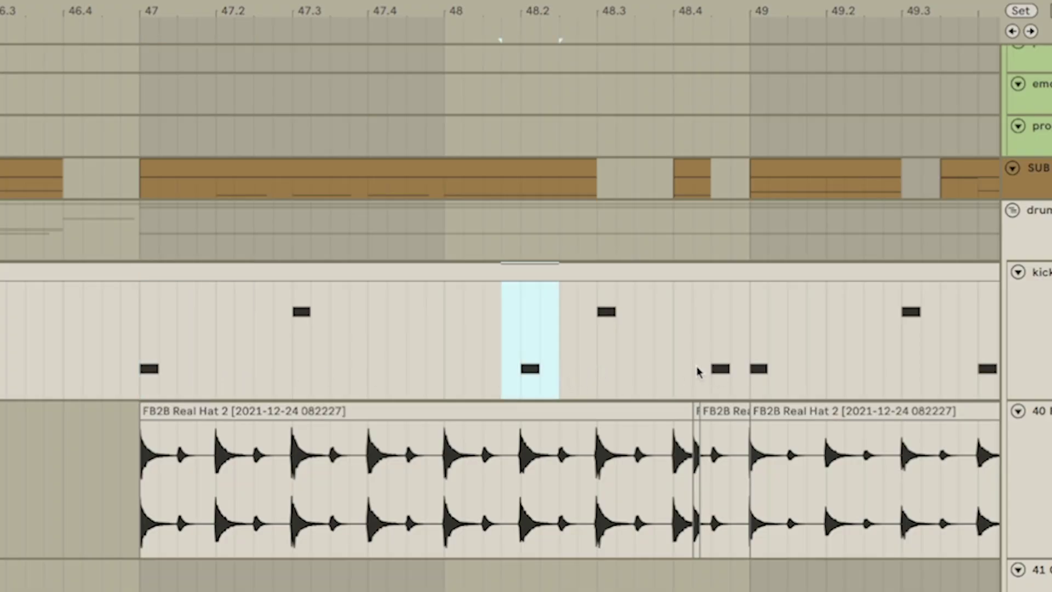
drag(696, 369, 850, 380)
scroll(647, 369, right, 5)
scroll(647, 369, up, 1)
drag(647, 370, 780, 387)
scroll(780, 388, right, 7)
drag(319, 395, 409, 404)
drag(488, 394, 641, 400)
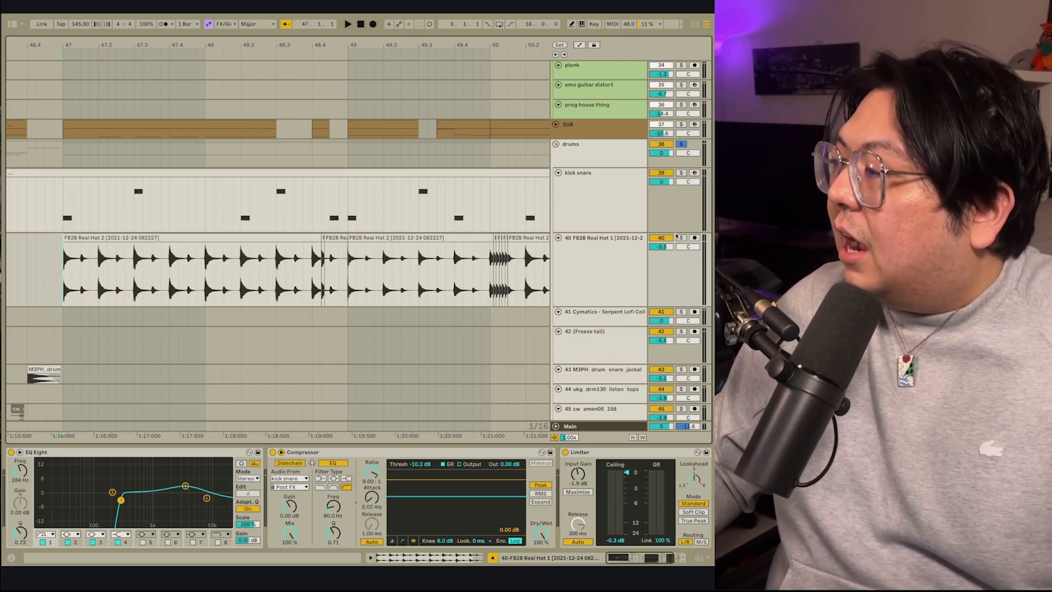
Solo the FB2B Real Hat 1 track and play the hat loop from bar 47.
click(681, 237)
key(space)
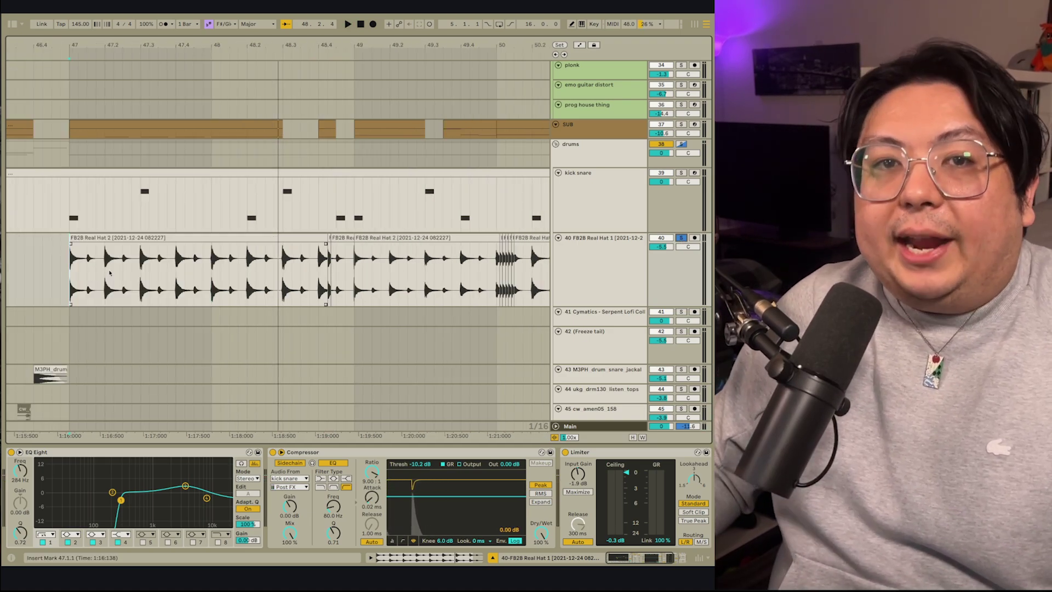
key(space)
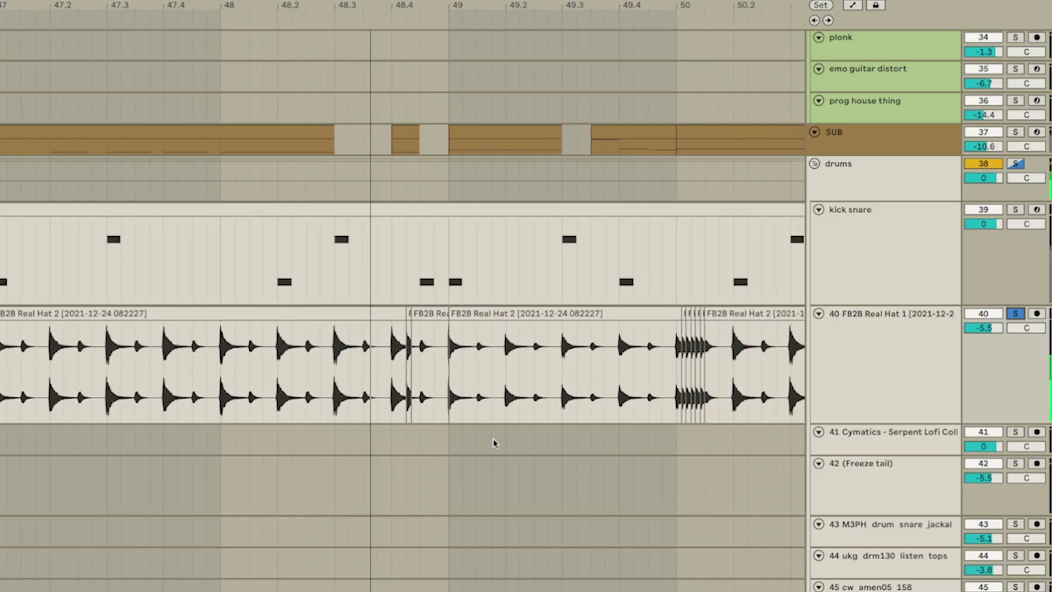
Examine the chopped hat edits just before bar 49 and highlight the hat roll on the first beat of bar 50.
click(427, 307)
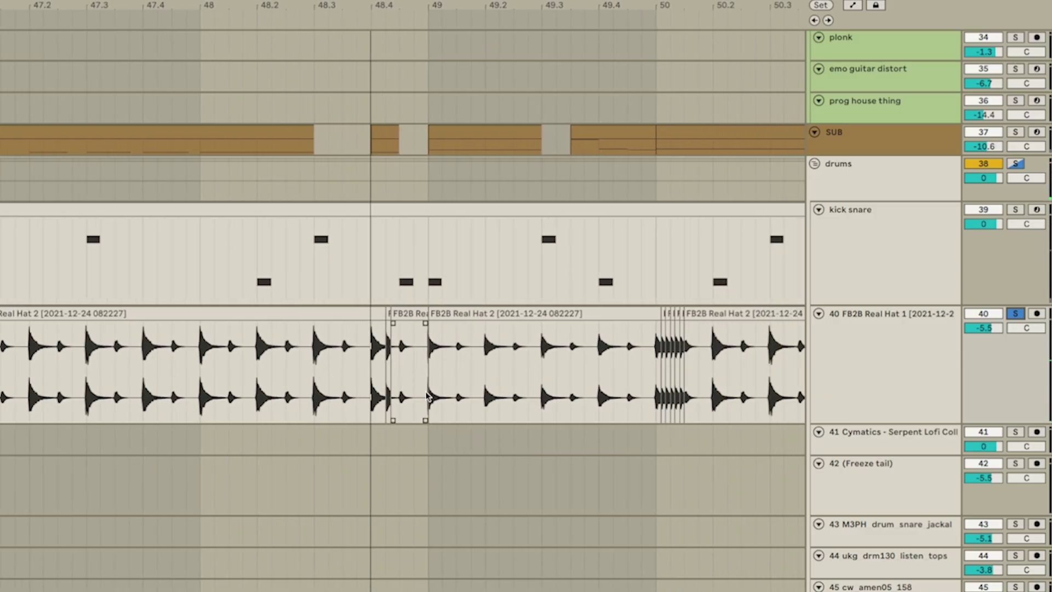
scroll(428, 396, right, 2)
scroll(428, 396, down, 1)
scroll(328, 369, right, 4)
scroll(339, 371, down, 1)
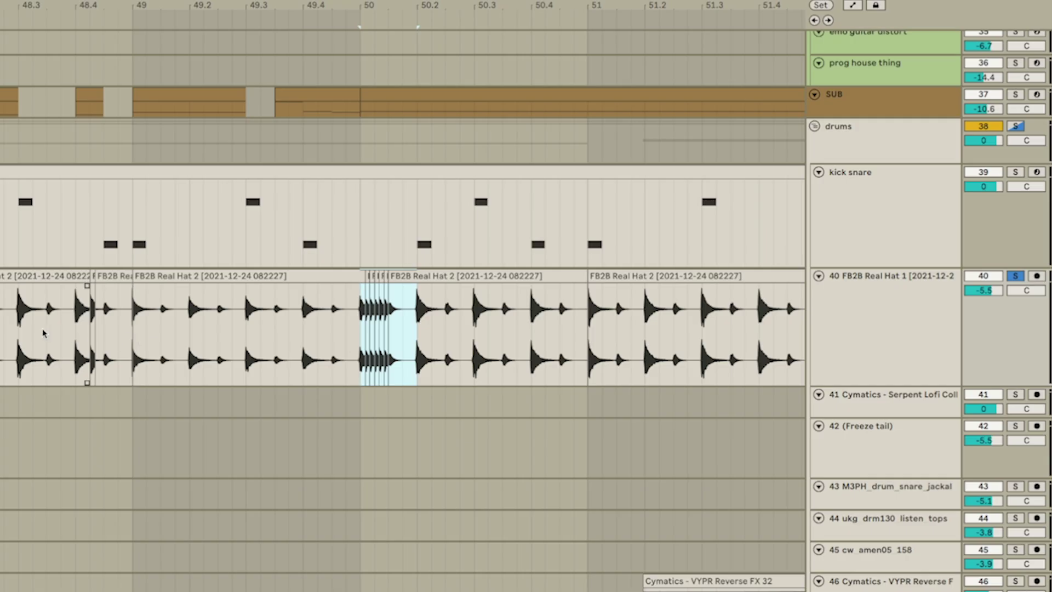
Play the soloed hats from bar 48.3 and look over their arrangement through about bar 75.
click(15, 335)
key(space)
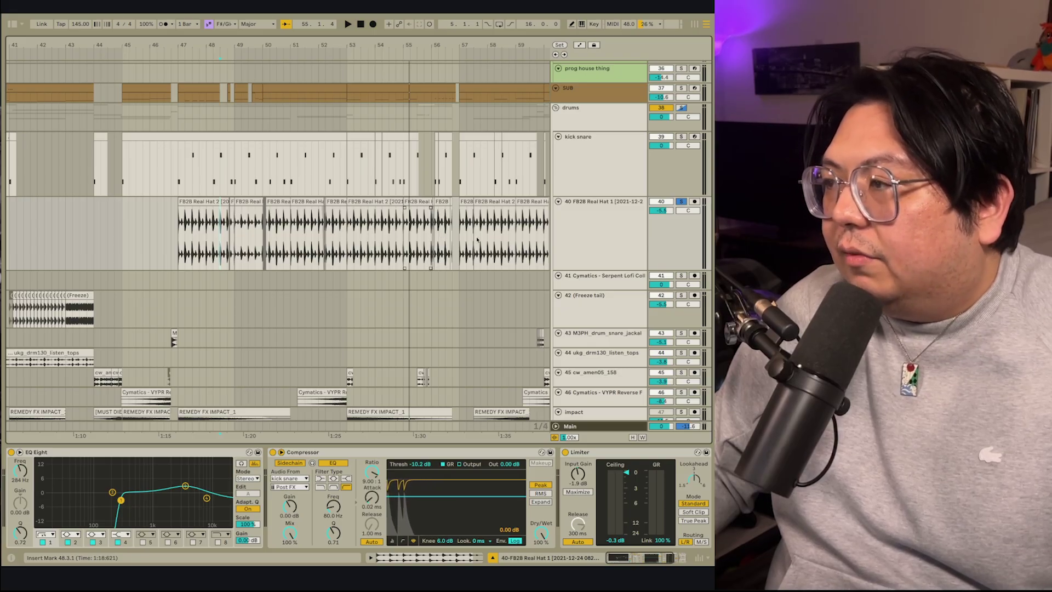
scroll(399, 255, right, 10)
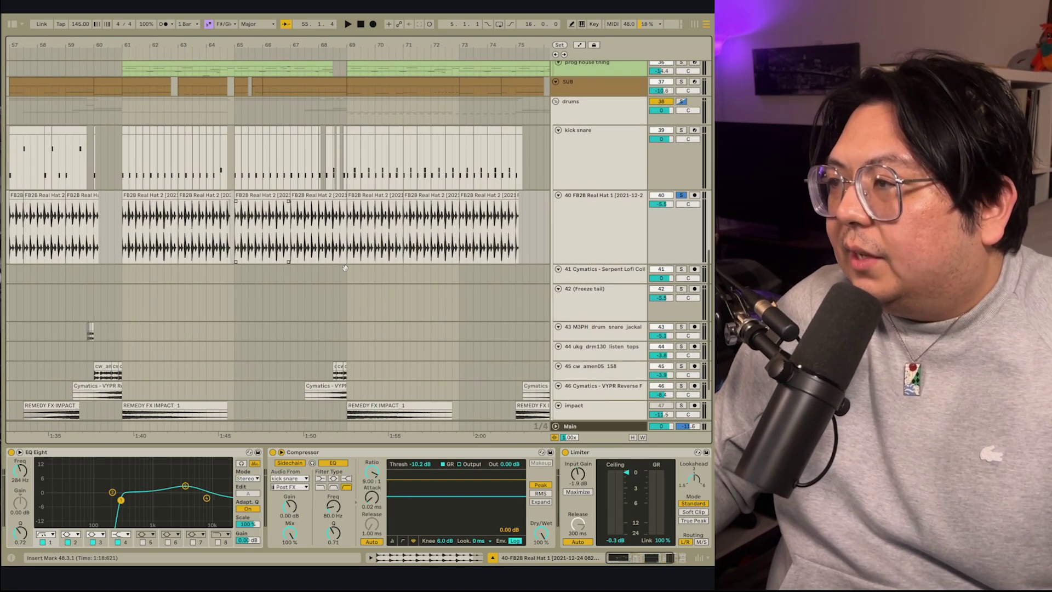
scroll(238, 272, left, 10)
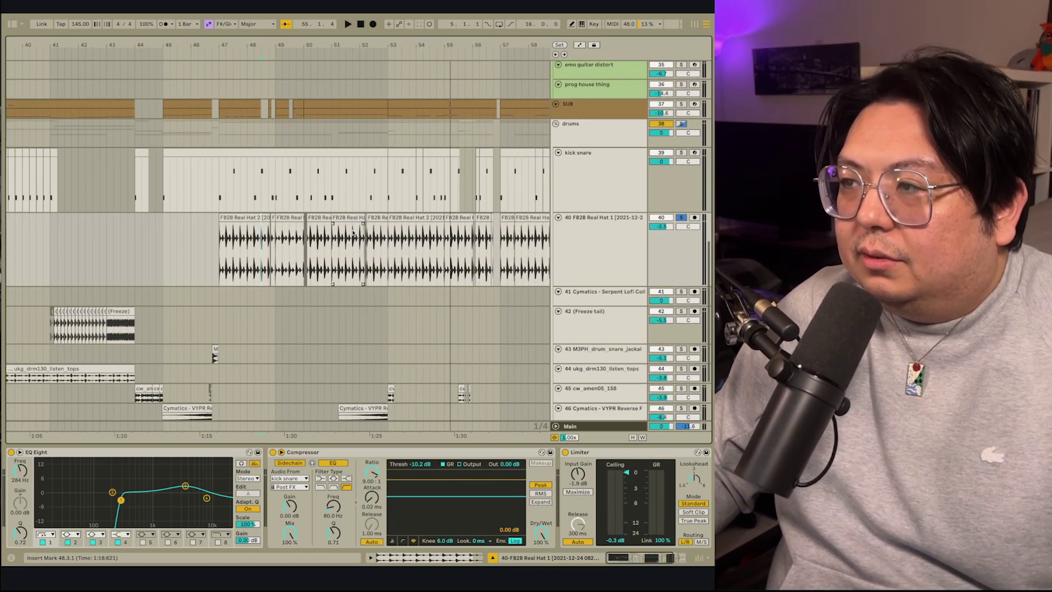
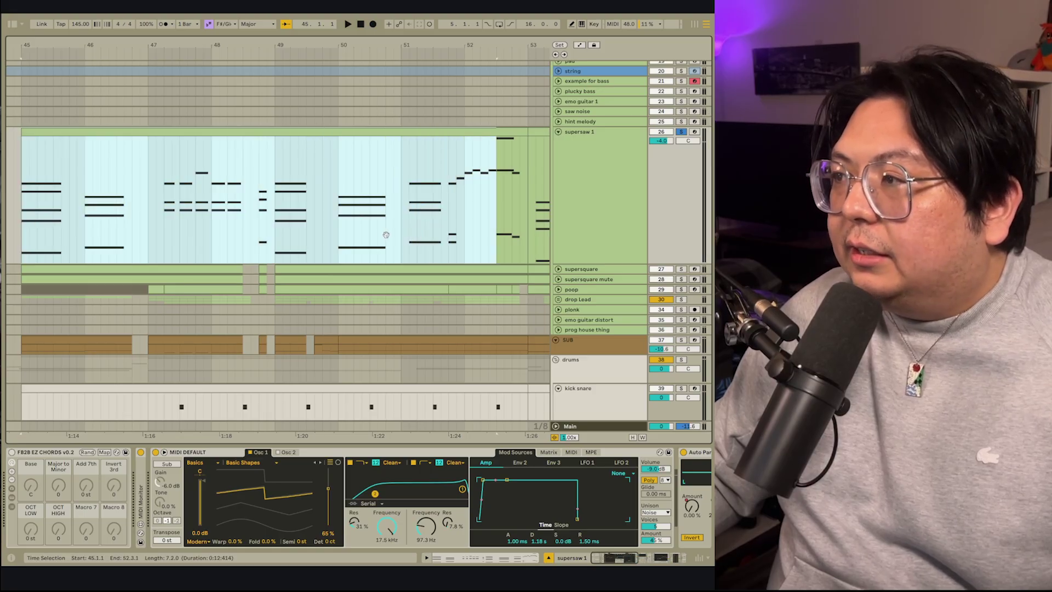
Highlight the supersaw 1 chord phrase starting at bar 45, followed by the clip spanning bars 53 to 61.
drag(386, 234, 390, 233)
drag(22, 221, 433, 208)
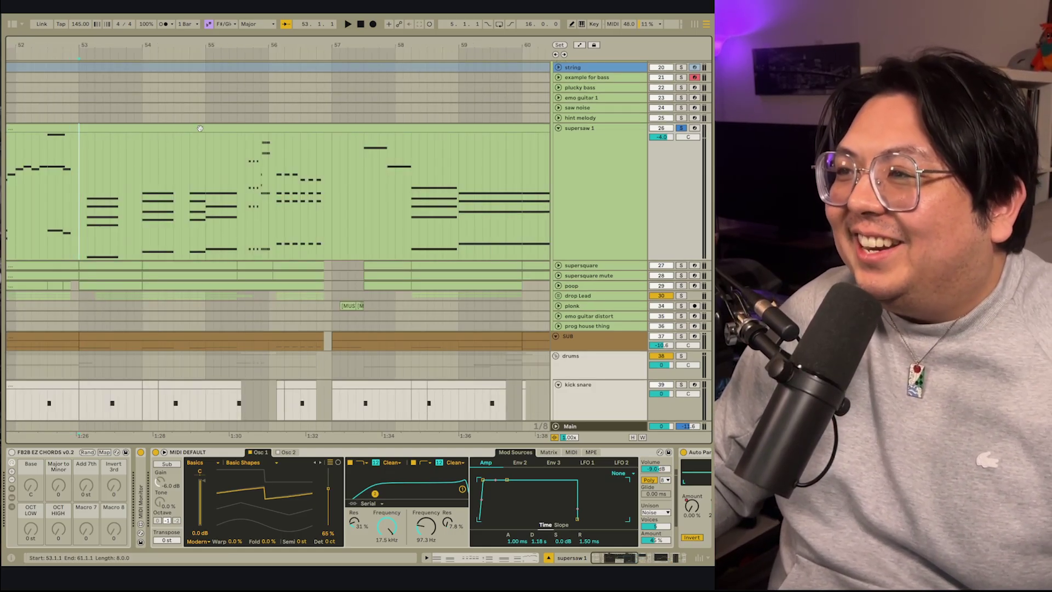
click(200, 127)
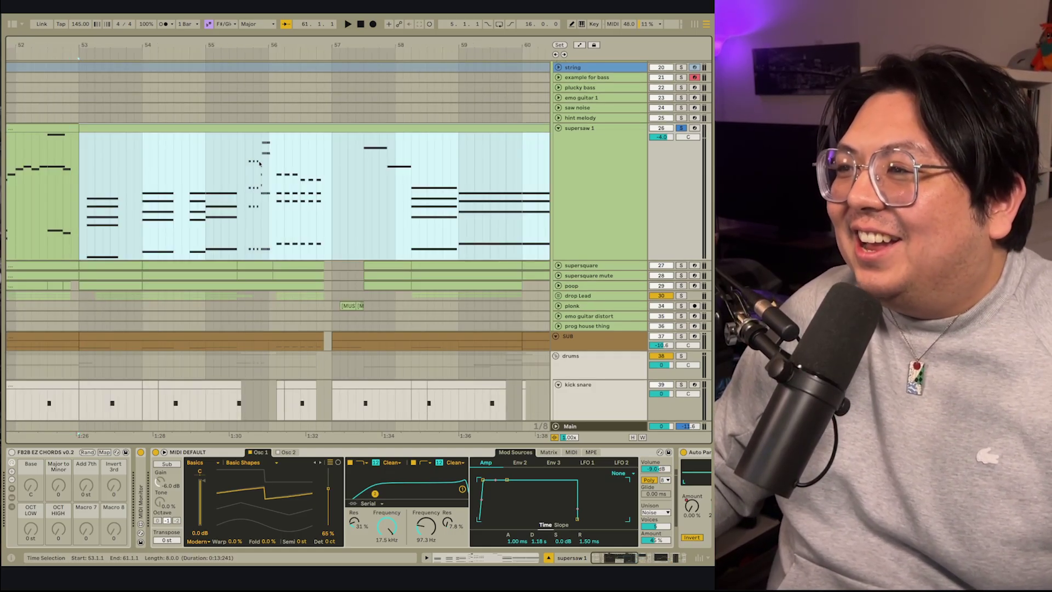
Open the supersaw 1 clip at bar 53 and examine its chord voicings and stuttered notes in the piano roll.
double_click(253, 136)
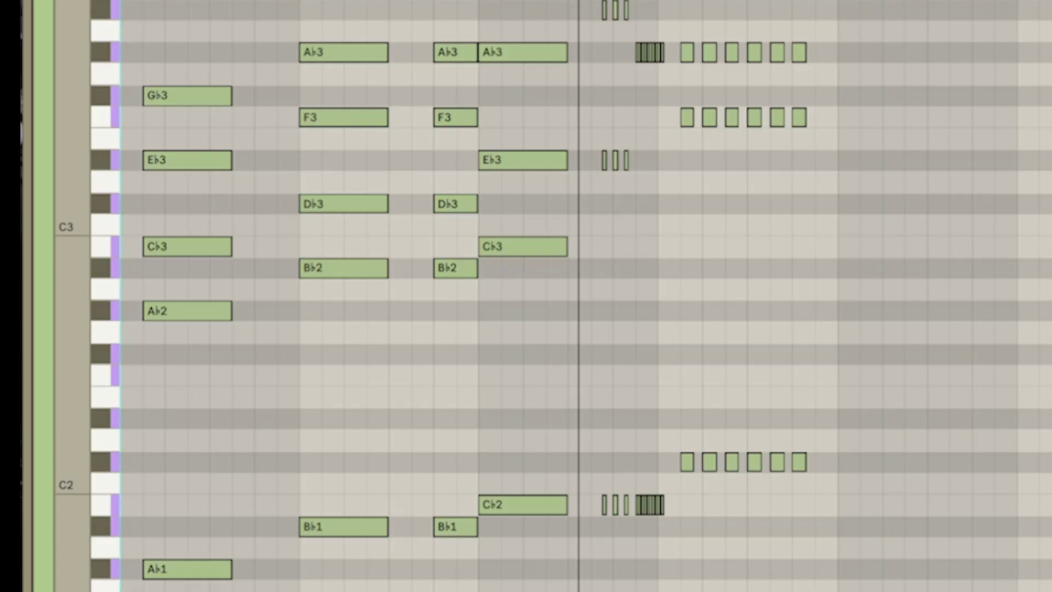
scroll(493, 181, down, 1)
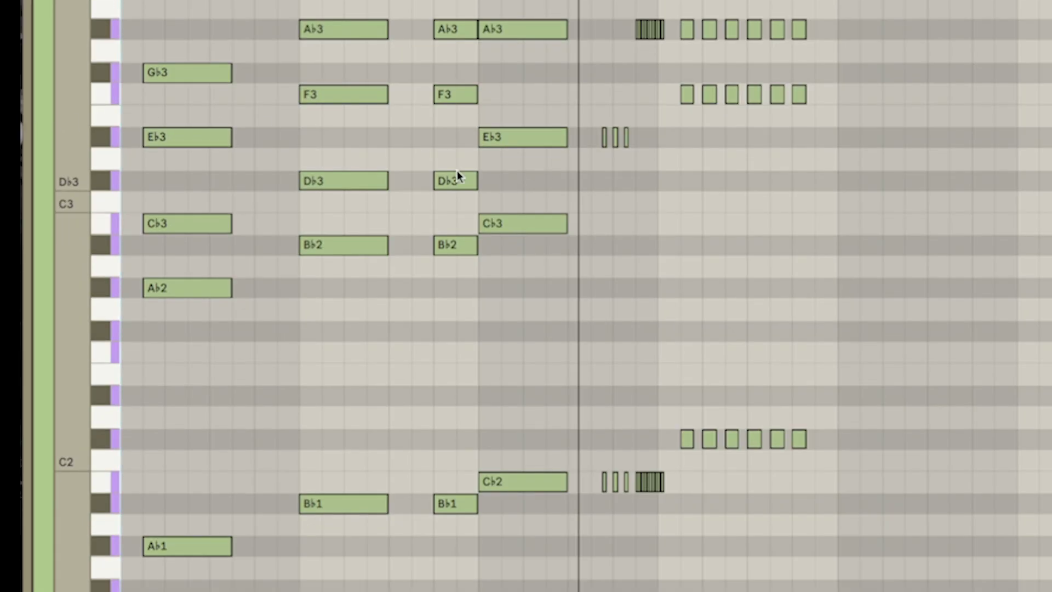
scroll(378, 159, up, 2)
scroll(387, 142, down, 3)
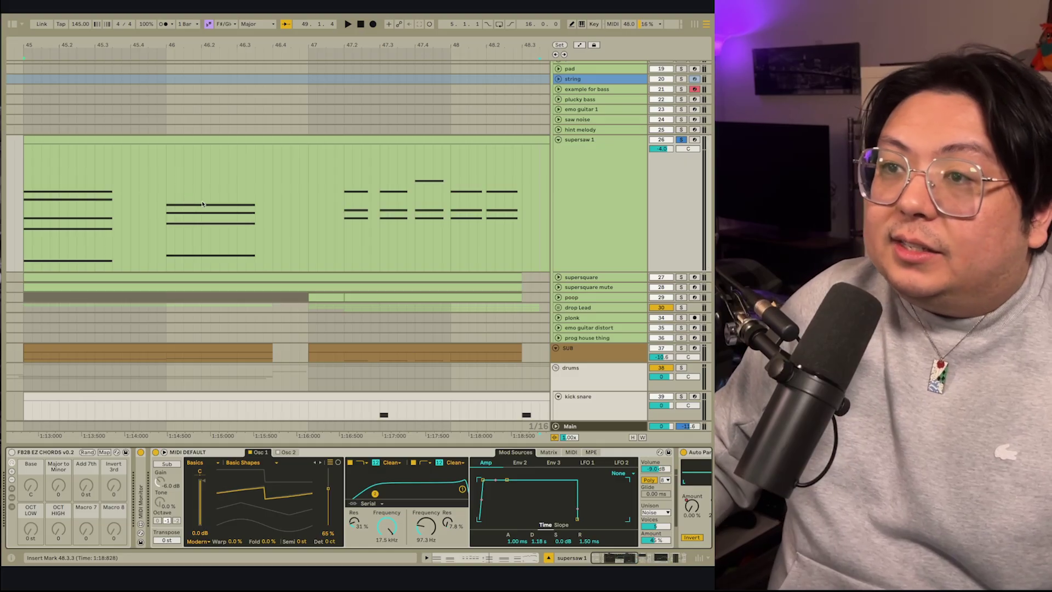
Select the supersaw 1 clips from bar 45 to 61 and fit the view to that range to examine the whole drop progression.
scroll(202, 202, down, 8)
scroll(204, 202, down, 2)
scroll(476, 203, right, 4)
scroll(688, 258, down, 5)
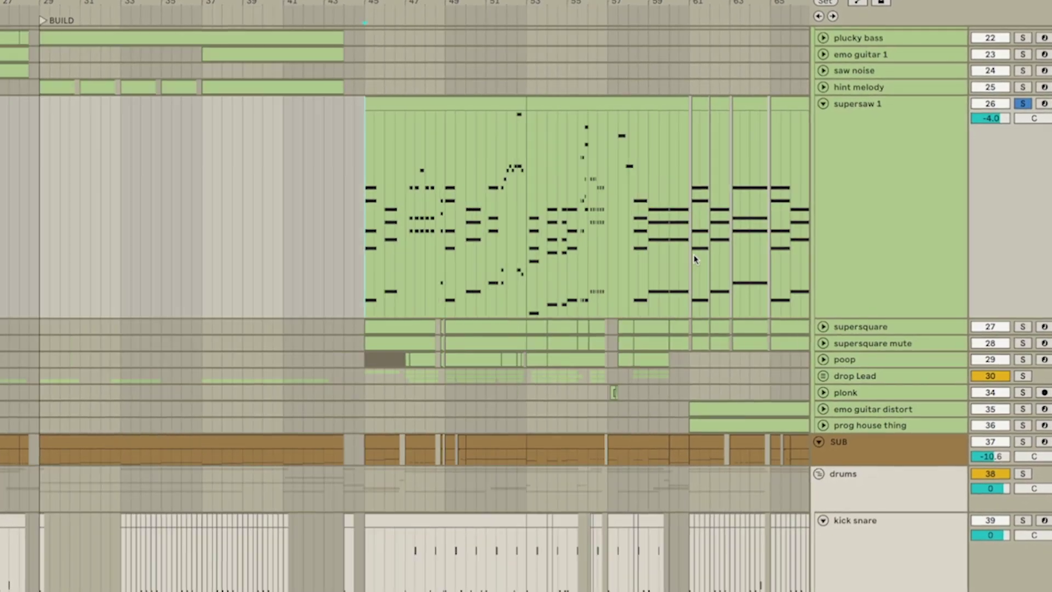
scroll(707, 268, right, 3)
scroll(619, 267, left, 1)
click(621, 267)
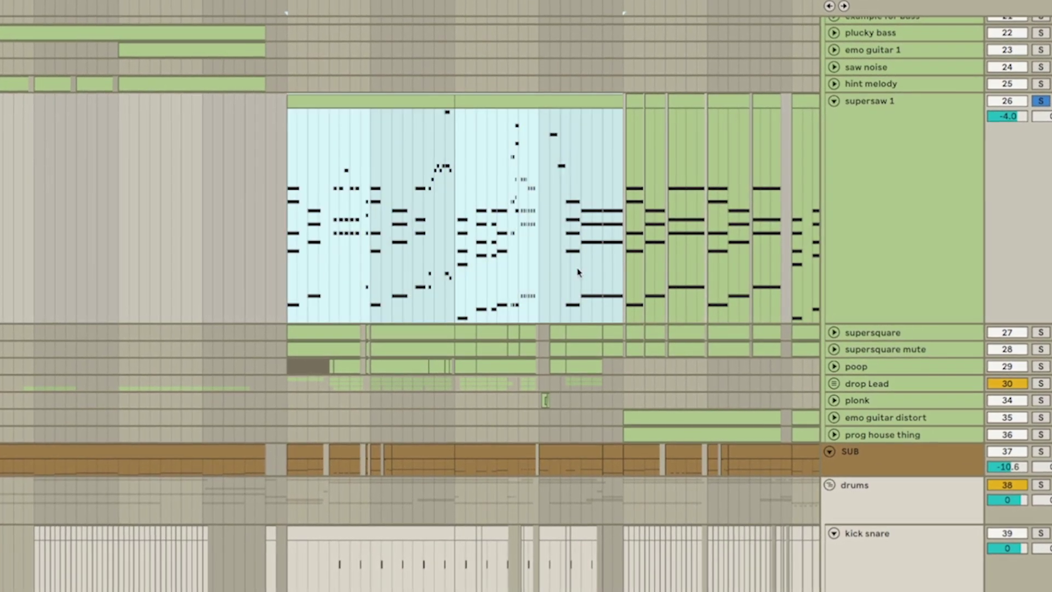
key(z)
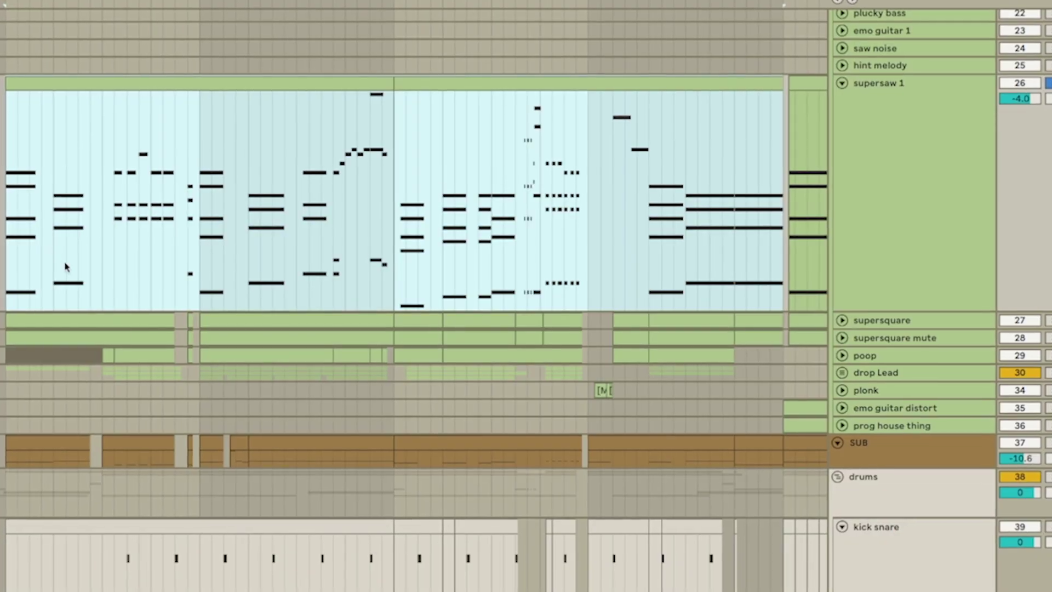
click(154, 234)
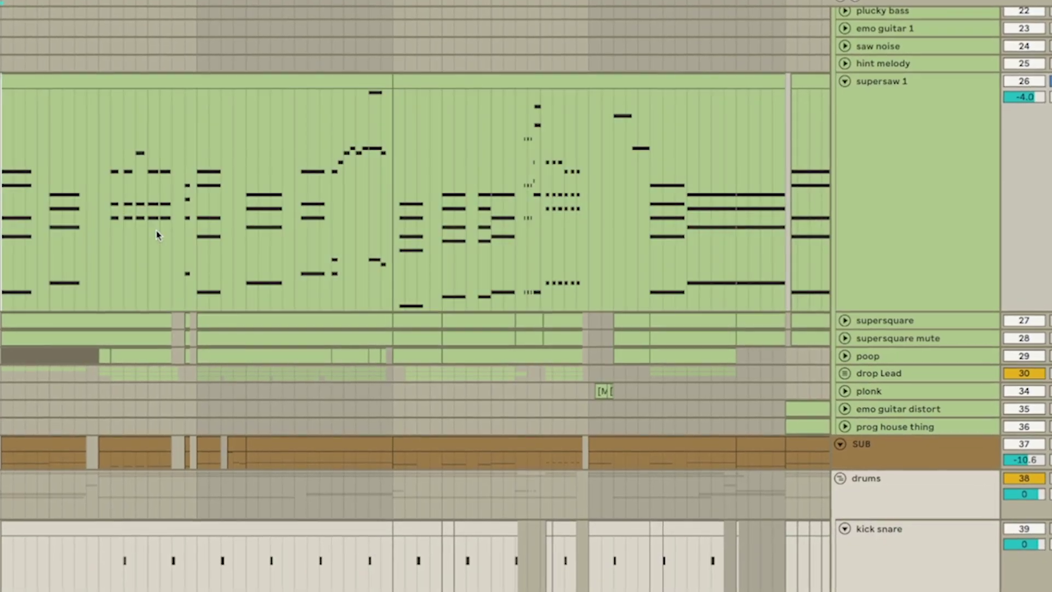
Expand the supersquare track beneath supersaw 1, solo it and play its matching chords from bar 45.
click(899, 293)
click(852, 321)
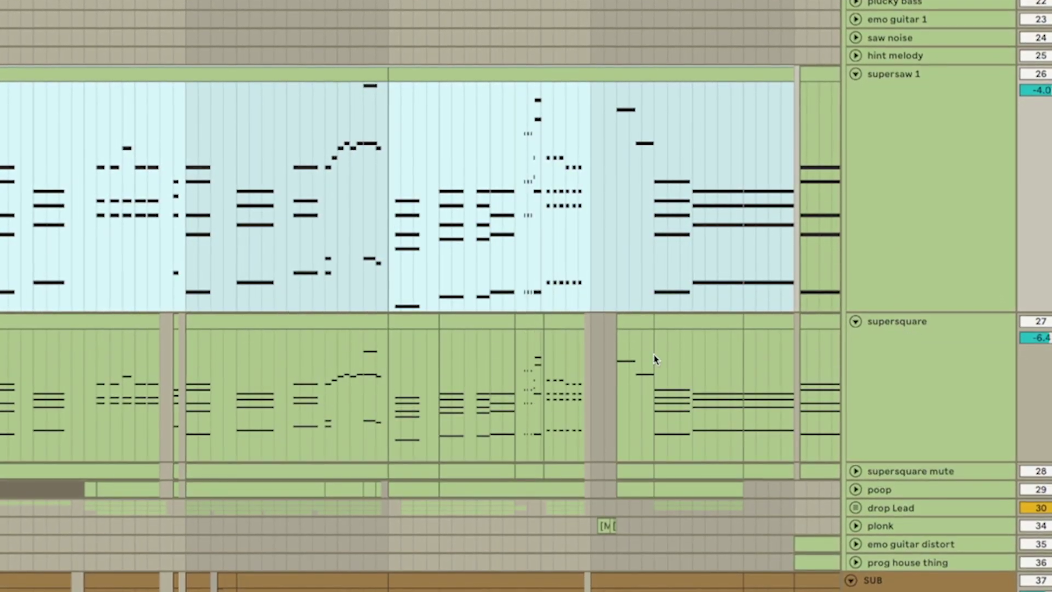
scroll(402, 373, up, 4)
scroll(397, 364, down, 4)
scroll(393, 356, left, 3)
click(125, 340)
key(space)
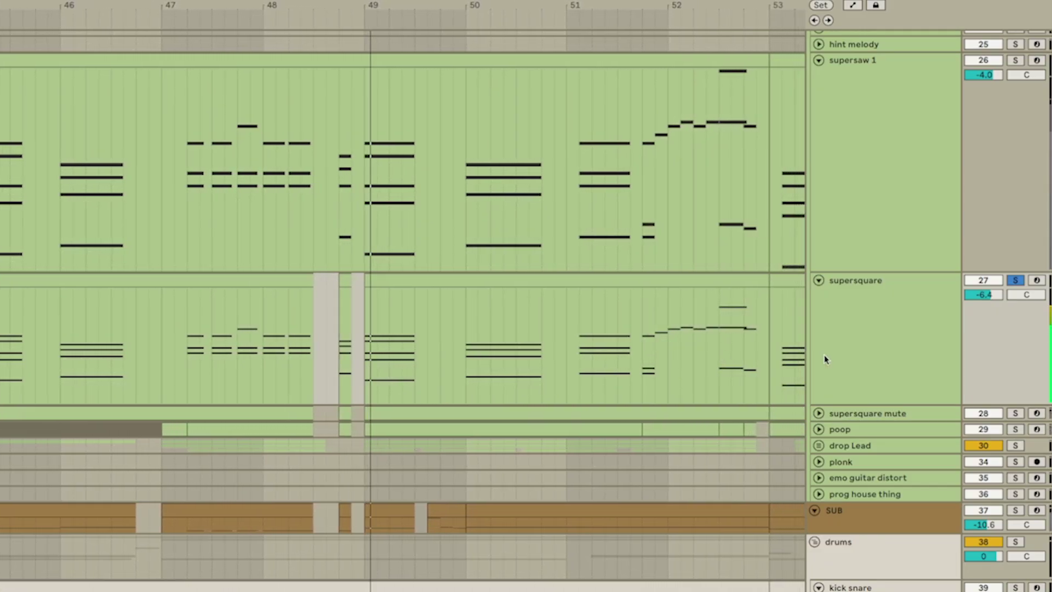
key(space)
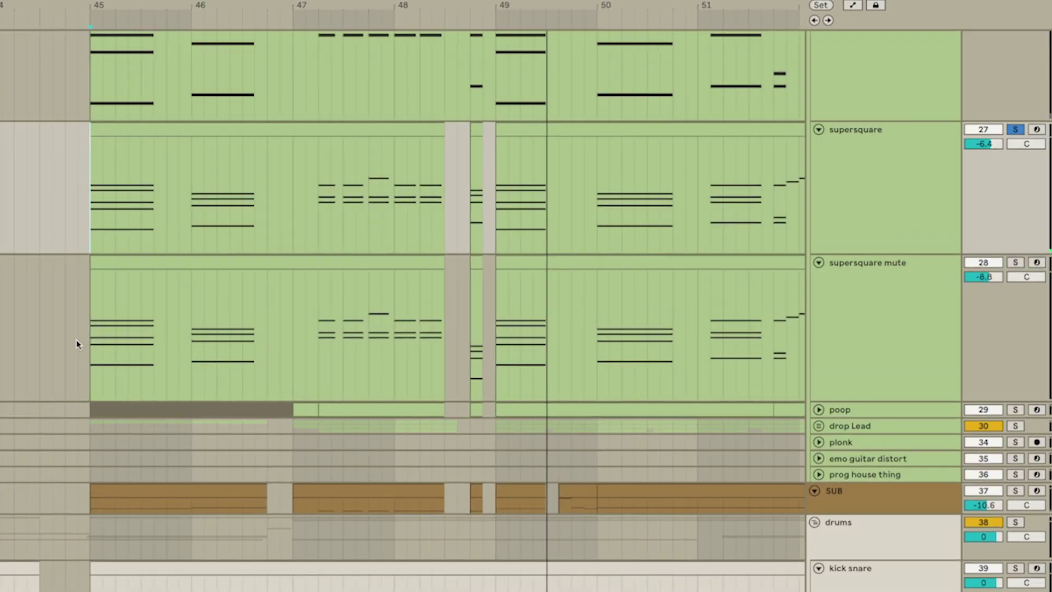
Solo the supersquare mute track, play it from just before bar 45, and look over the expanded poop track below it.
click(77, 343)
click(79, 322)
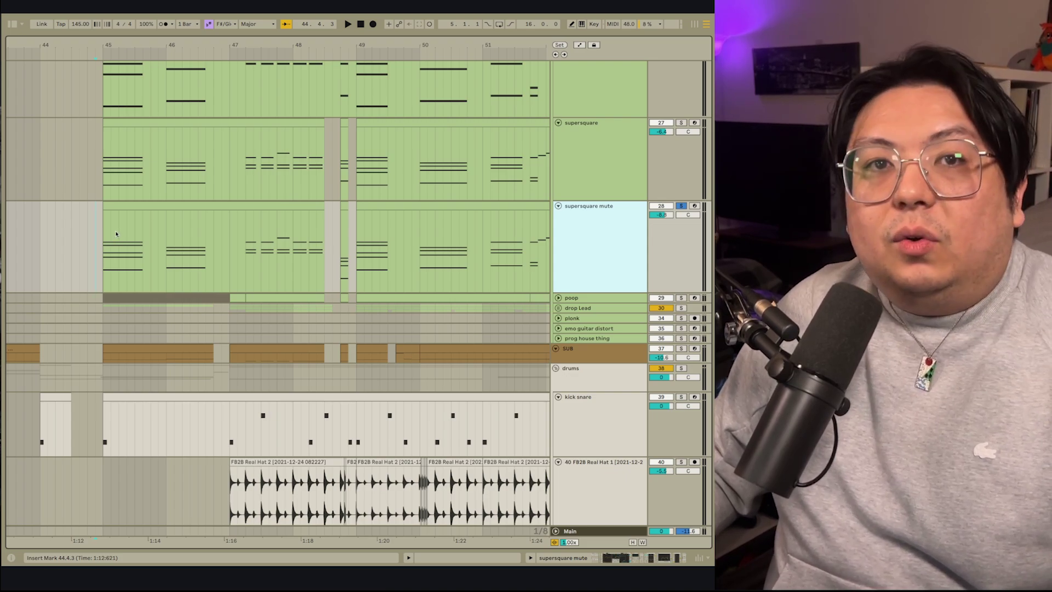
key(space)
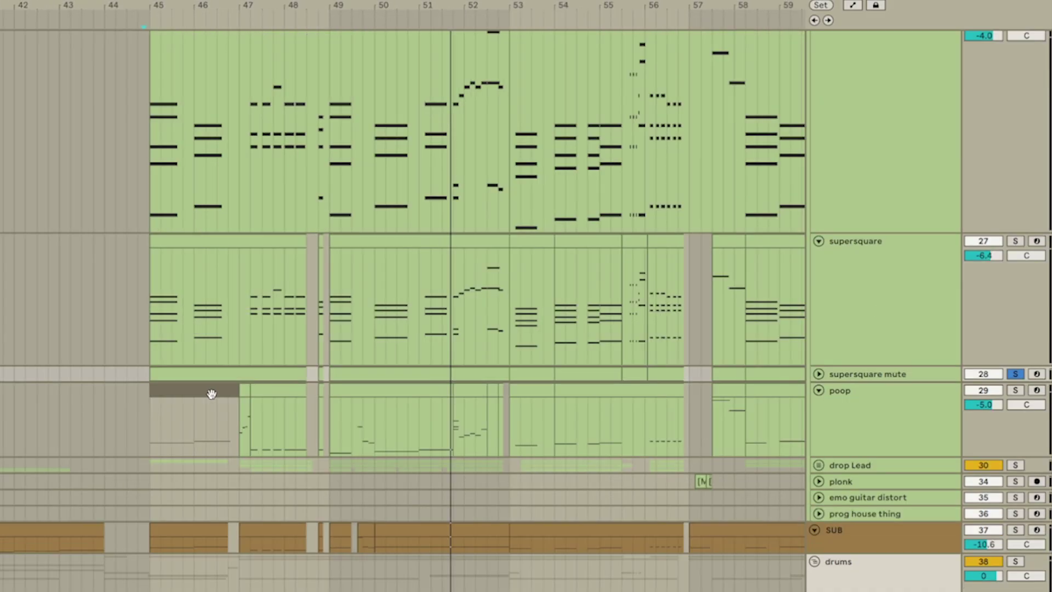
drag(212, 393, 226, 438)
scroll(211, 221, down, 2)
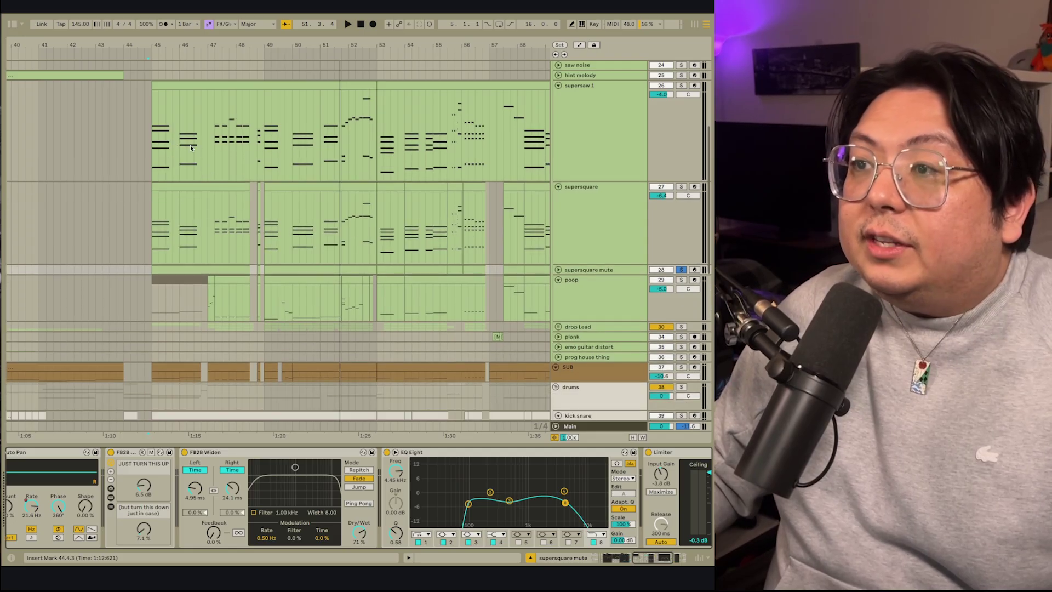
Solo and play the poop track from bar 47, and compare it with the soloed SUB track's bass notes.
drag(226, 238, 177, 200)
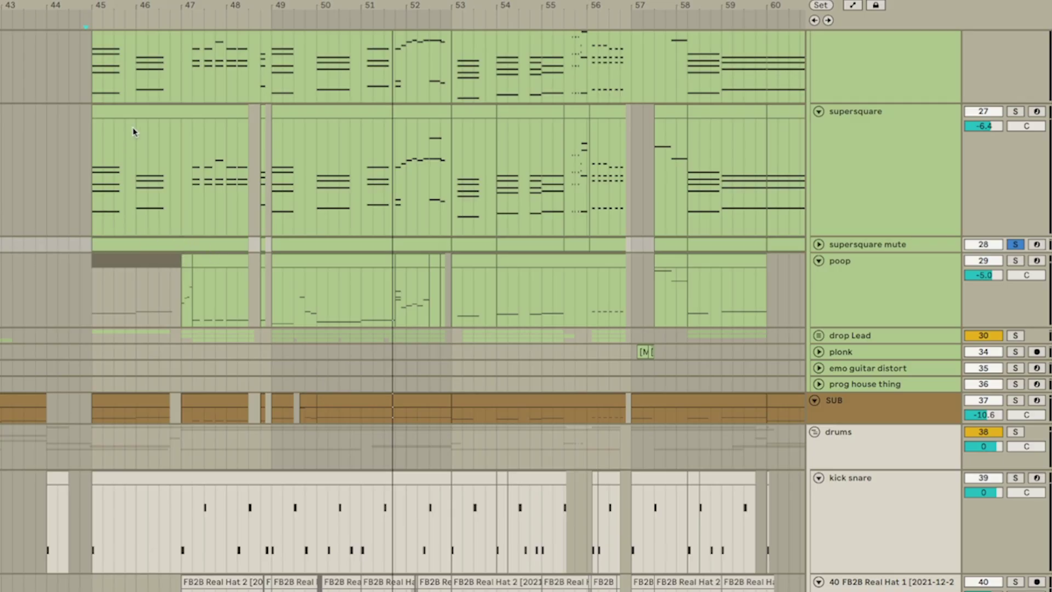
click(131, 111)
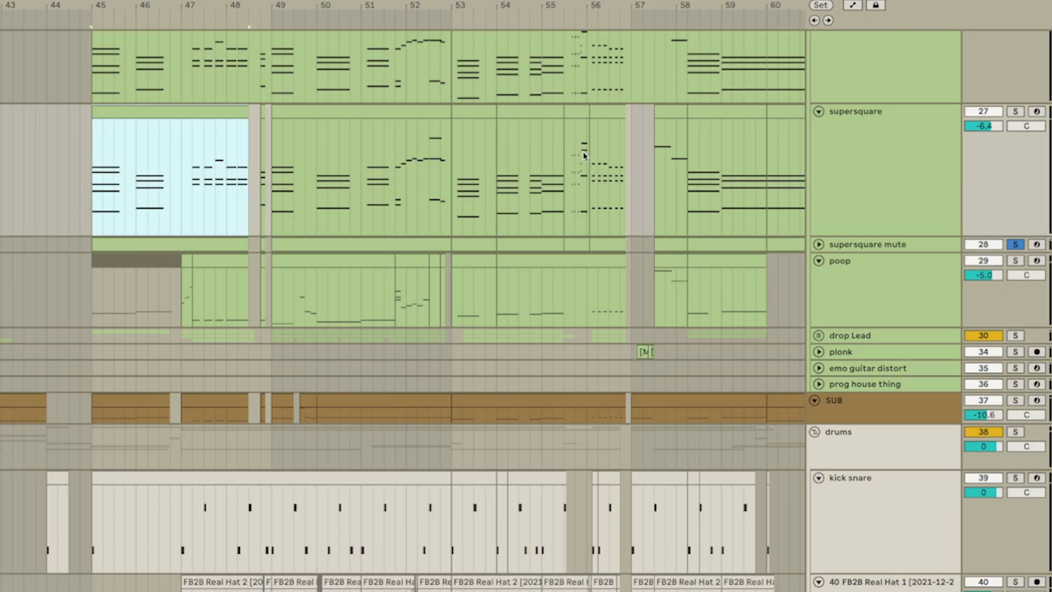
click(183, 308)
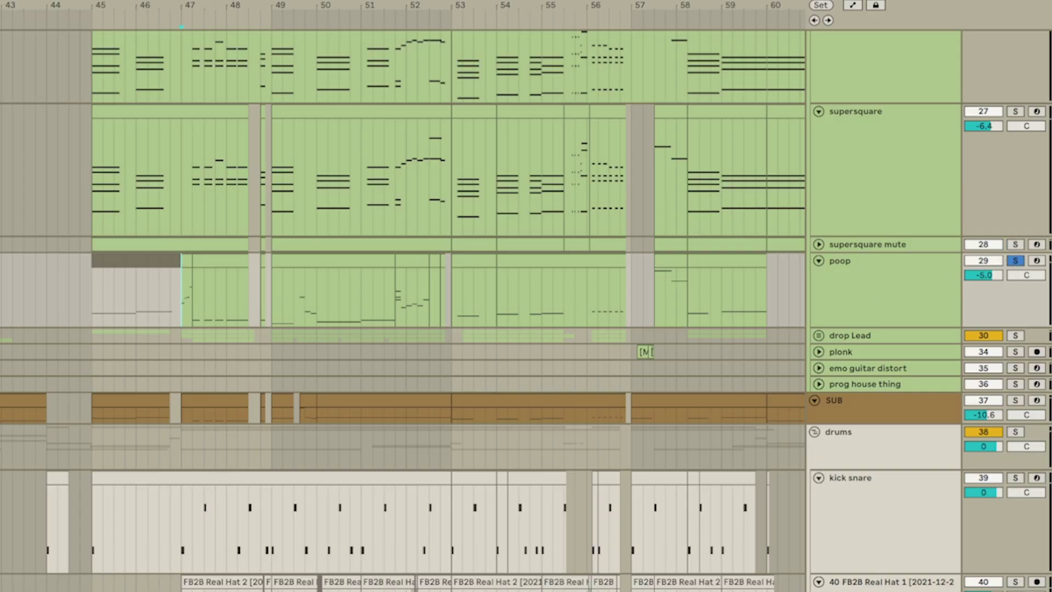
scroll(194, 304, up, 5)
key(space)
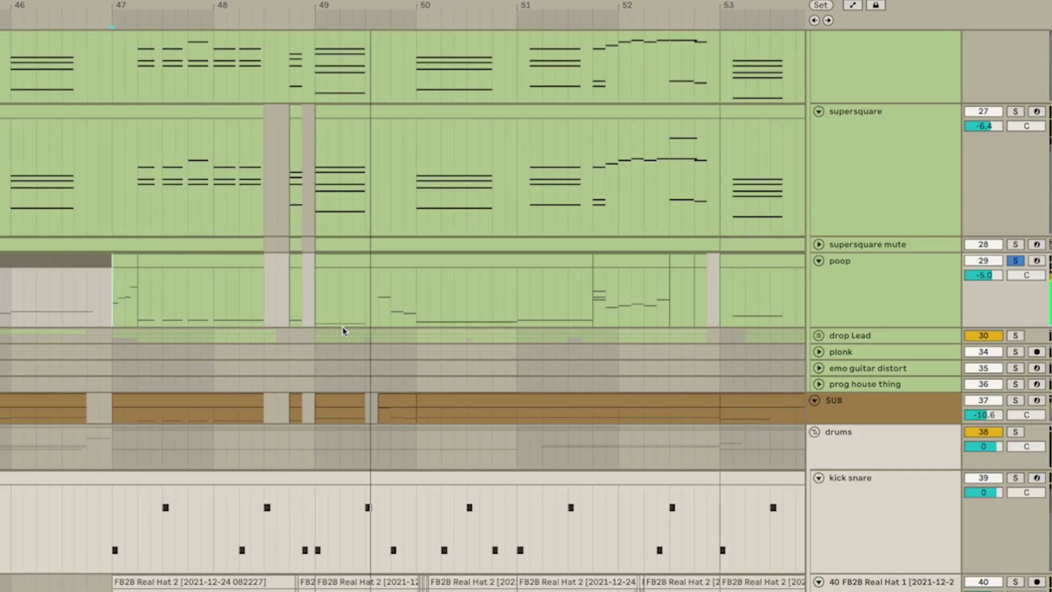
click(876, 292)
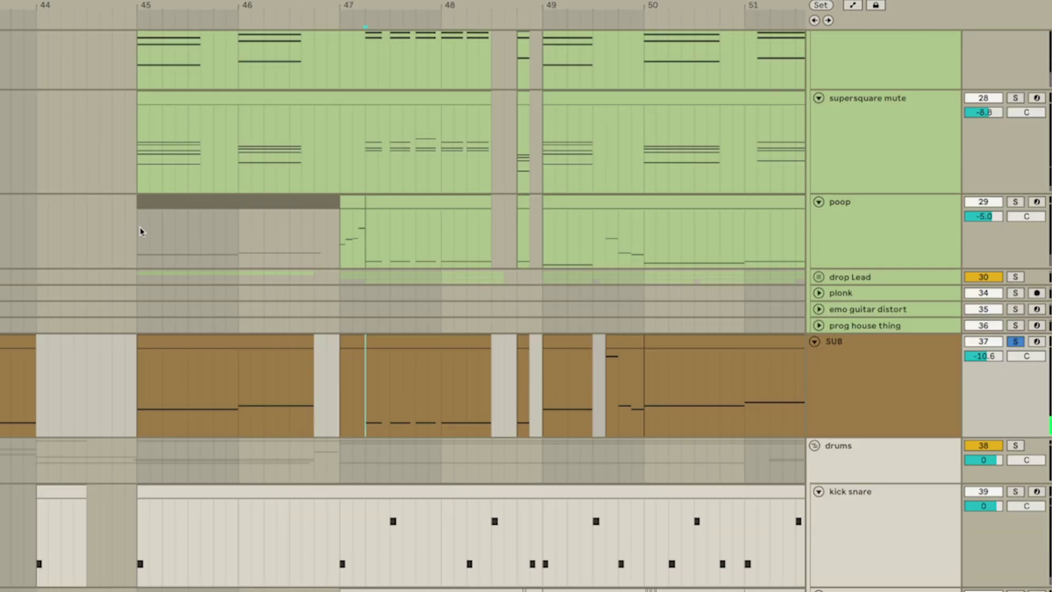
drag(140, 230, 310, 238)
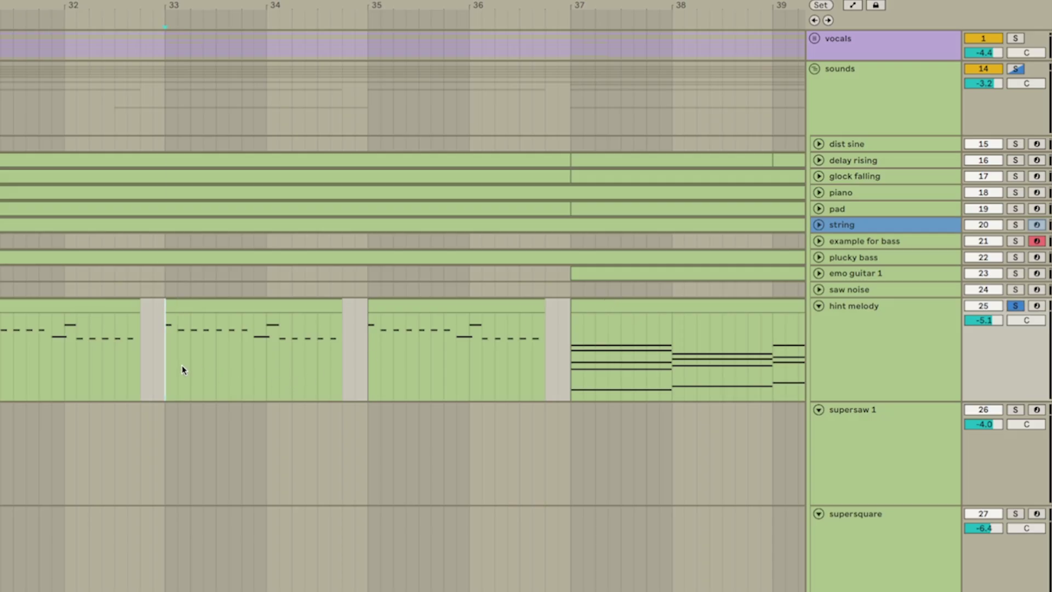
Play the soloed hint melody track from bar 33 and compare it with the drop's chord tracks from bar 45.
key(space)
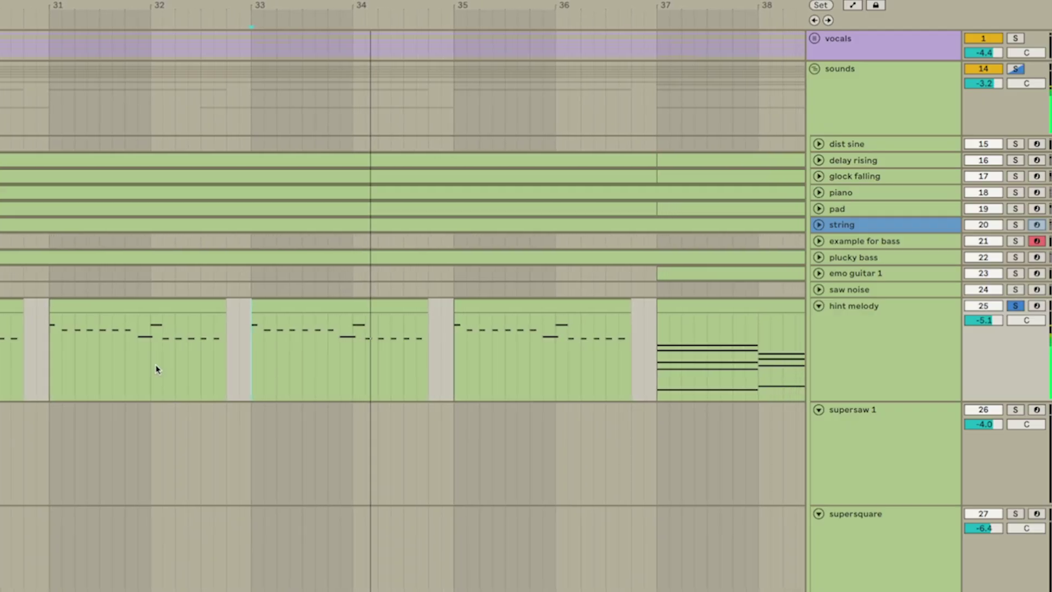
key(space)
scroll(398, 404, down, 5)
drag(349, 458, 95, 363)
drag(658, 542, 295, 344)
drag(515, 344, 463, 397)
scroll(339, 306, up, 5)
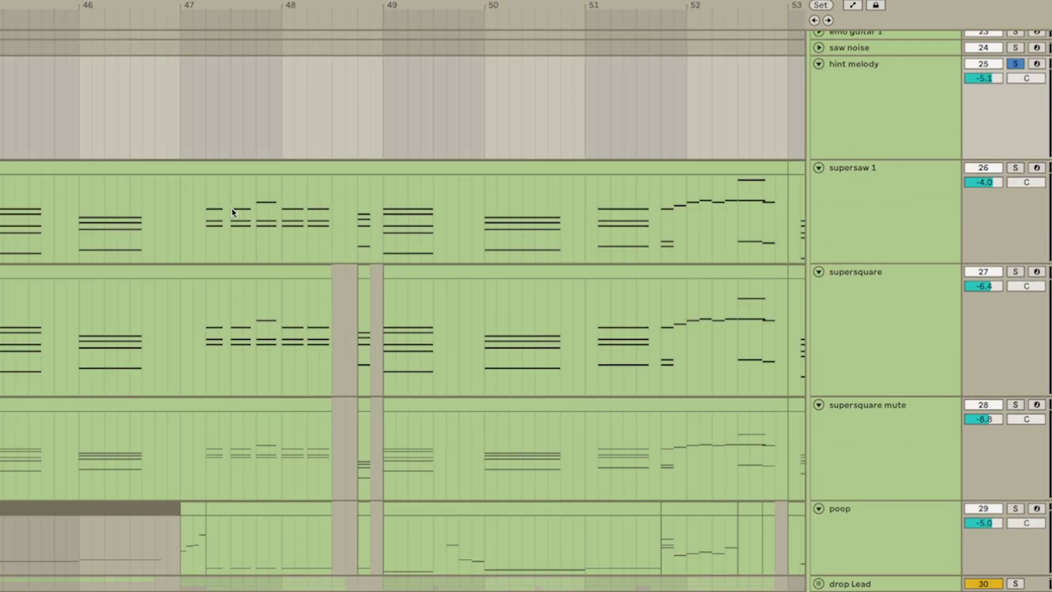
drag(308, 533, 274, 411)
scroll(277, 453, down, 5)
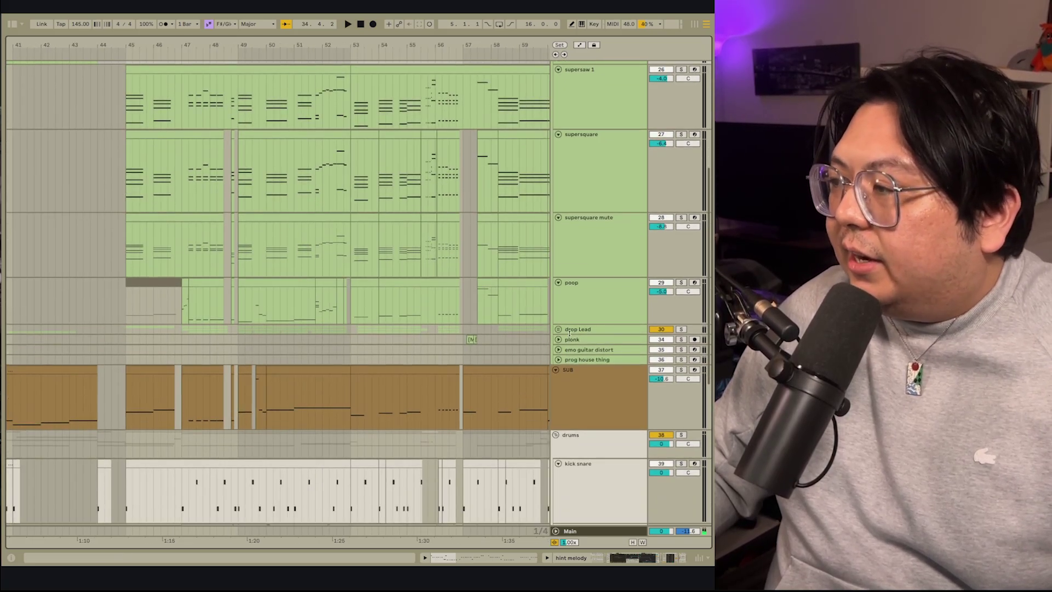
Unfold the drop Lead group and enlarge its layer 1 clip at bar 45 to examine the melody notes.
click(817, 460)
drag(533, 356, 543, 304)
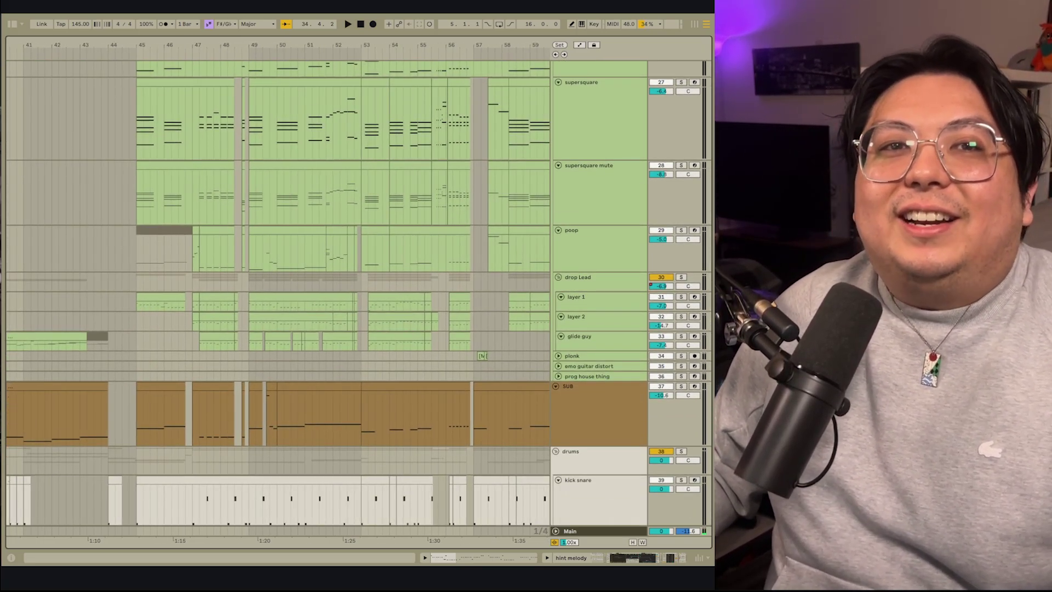
click(210, 307)
key(z)
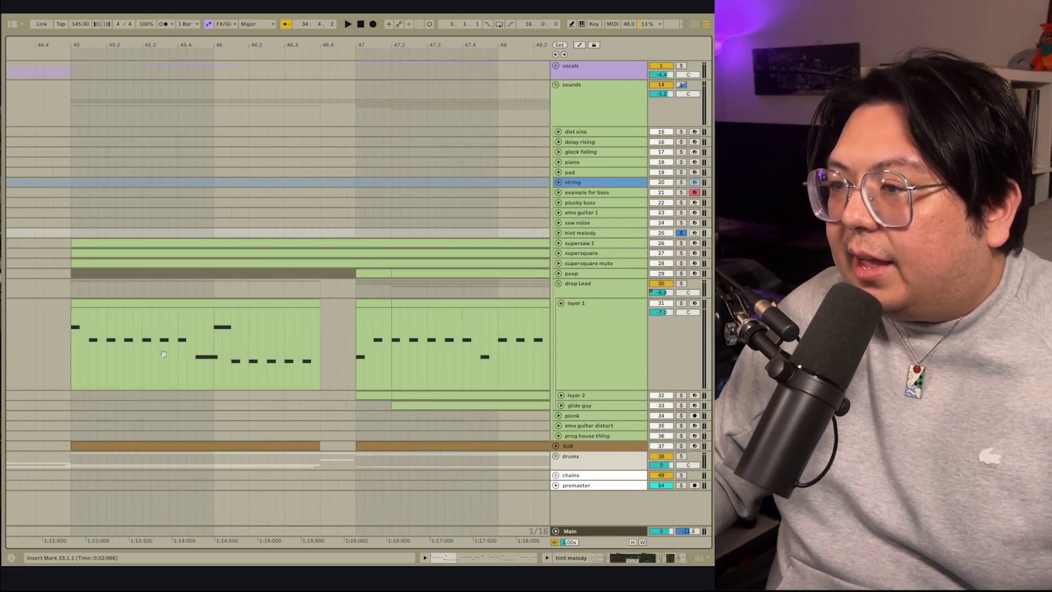
Play layer 1 from just before bar 45 and compare its melody with the soloed layer 2 clip at bar 47.
click(595, 316)
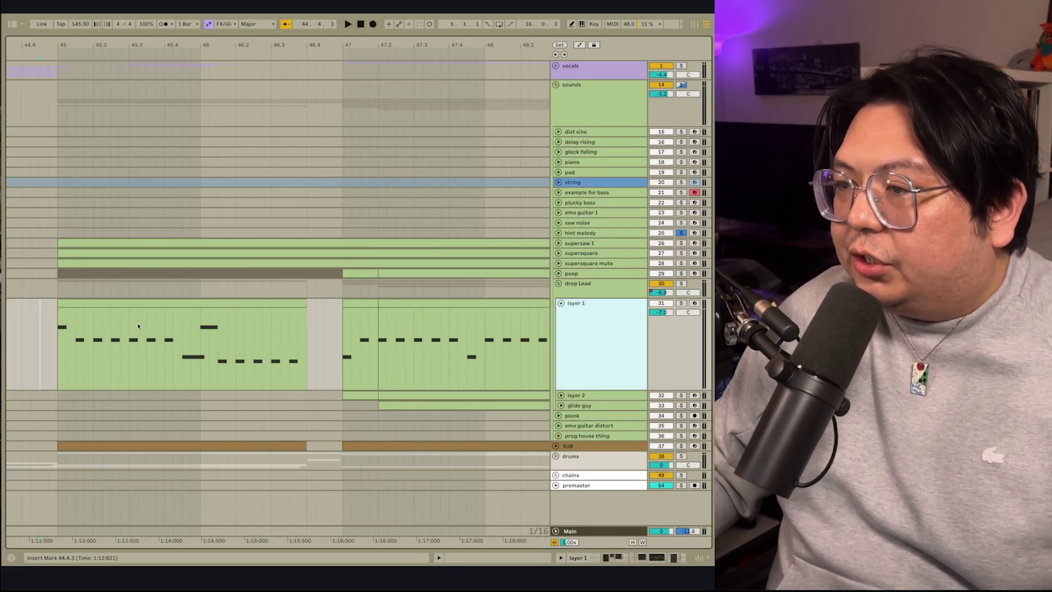
key(x)
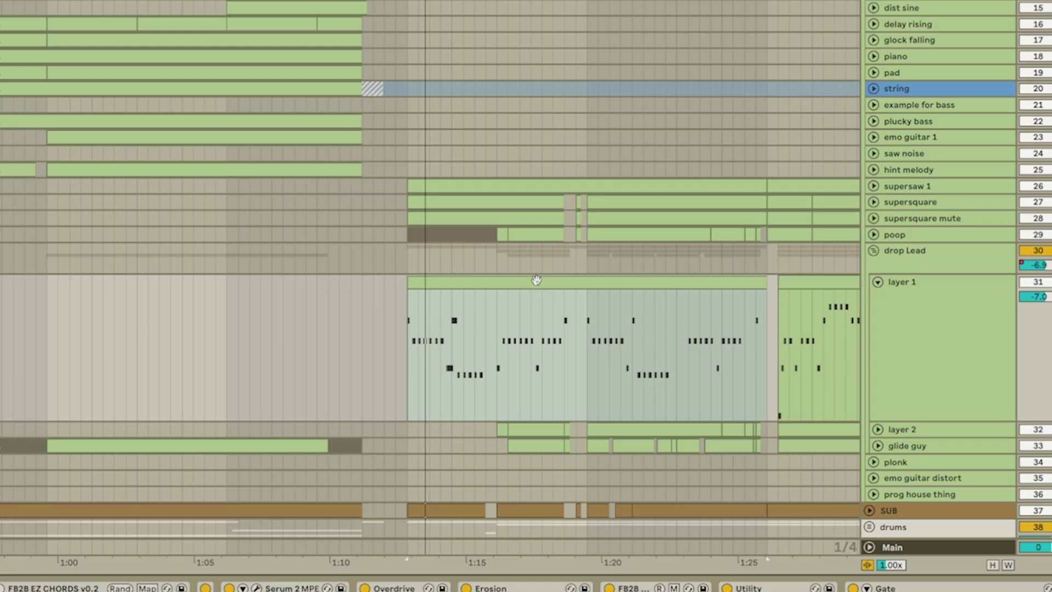
double_click(536, 280)
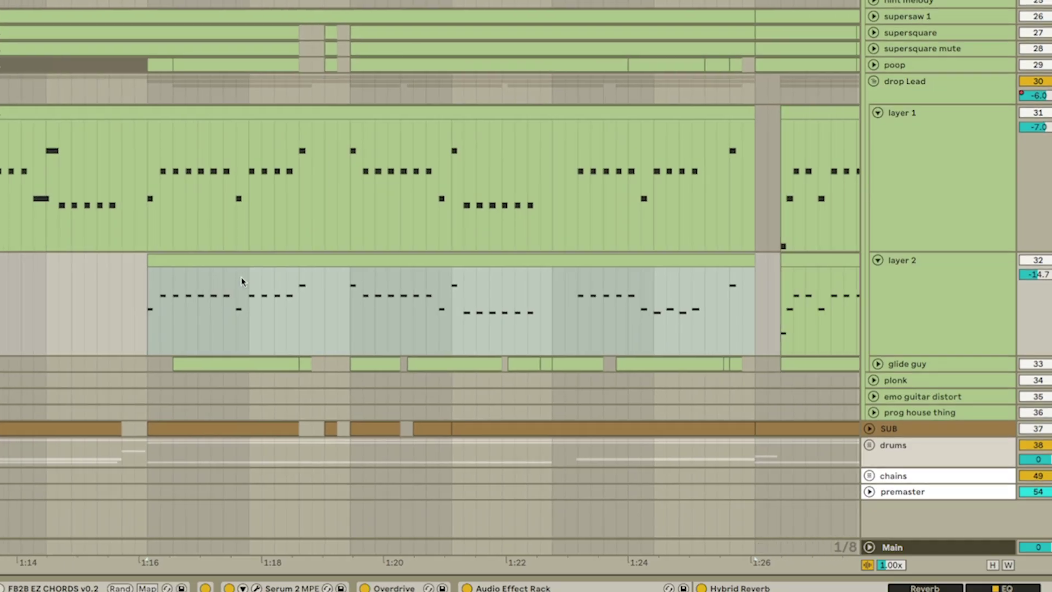
click(241, 277)
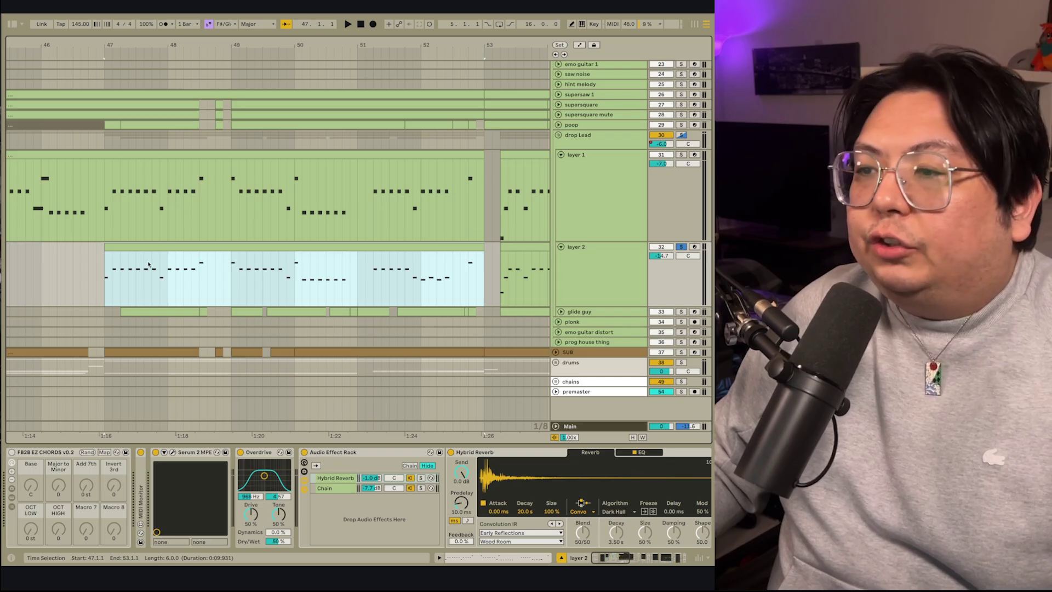
double_click(163, 300)
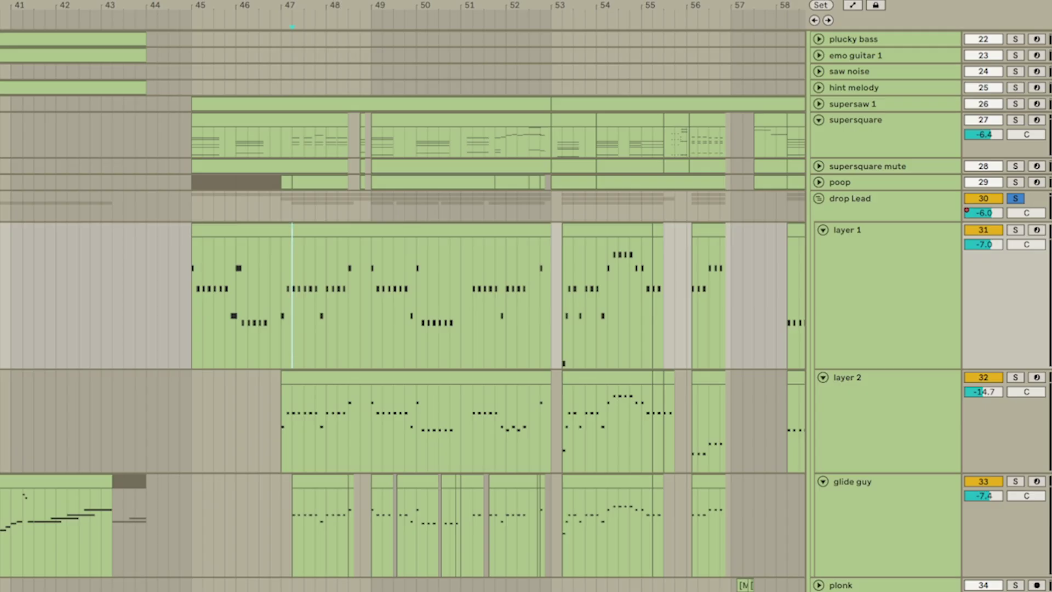
Turn off the solo and play the full drop from just before bar 45, following the drop Lead layers.
scroll(594, 338, up, 6)
click(1018, 71)
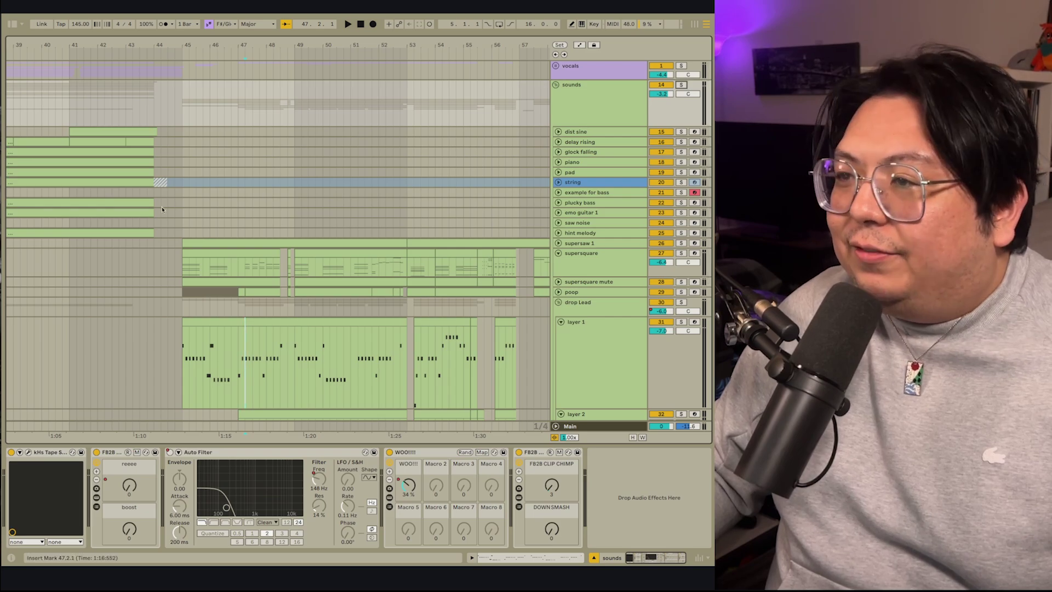
click(176, 214)
scroll(206, 236, up, 3)
scroll(210, 209, down, 5)
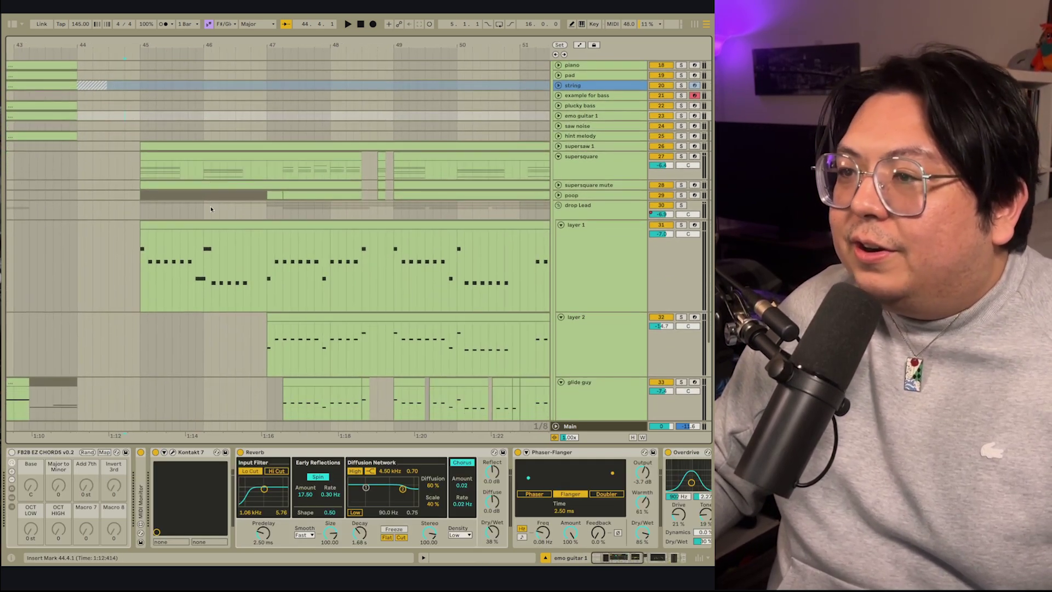
key(space)
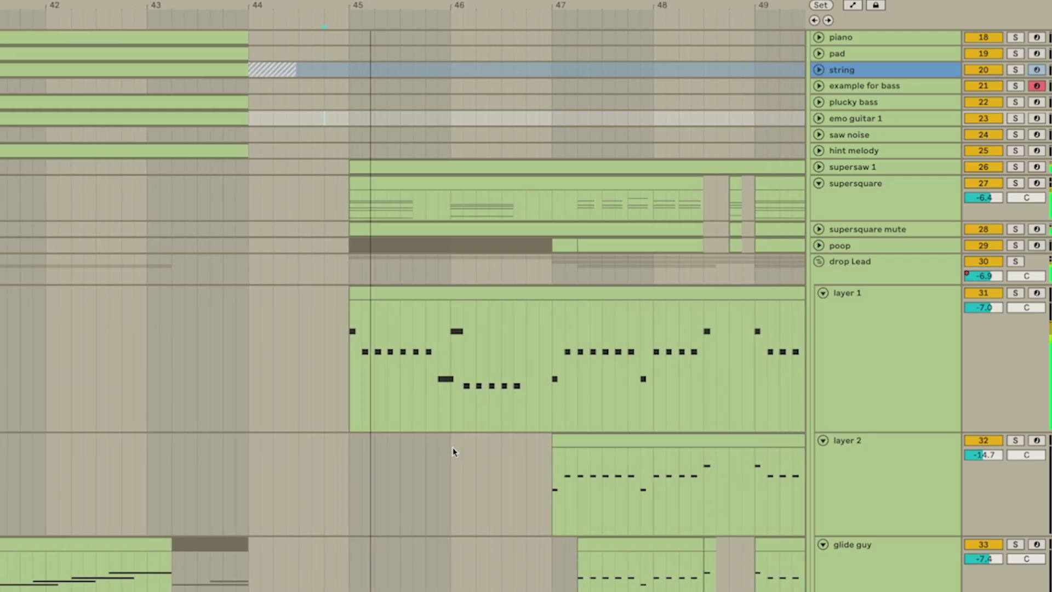
scroll(442, 419, down, 3)
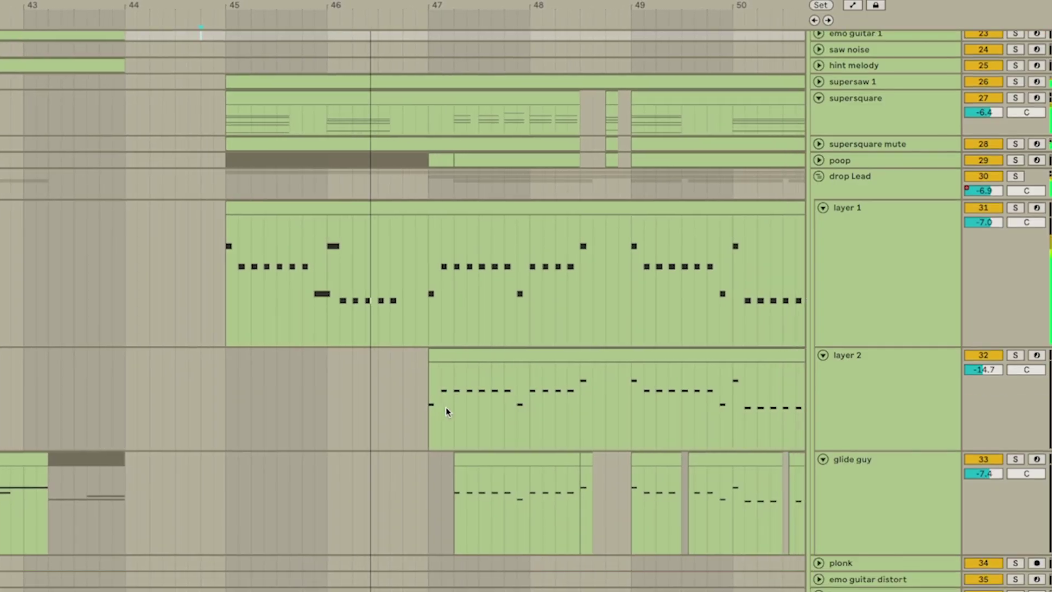
scroll(448, 403, down, 2)
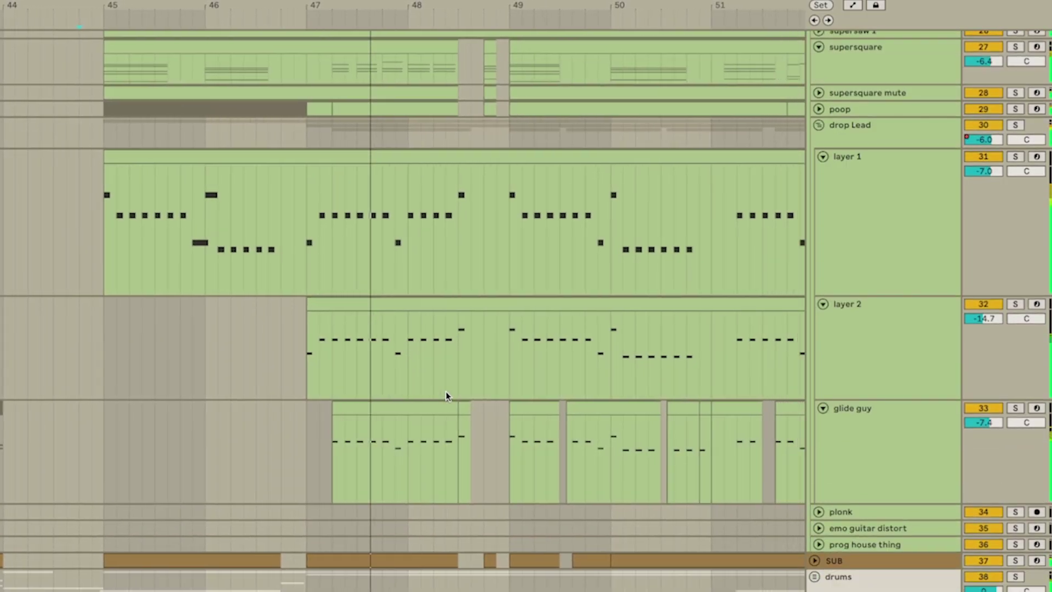
scroll(446, 396, up, 2)
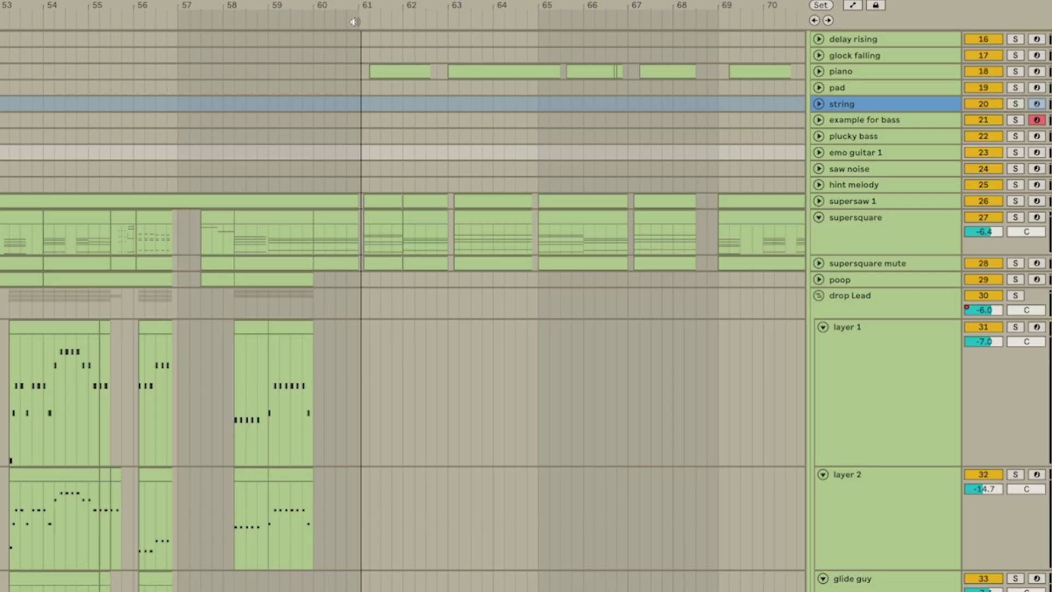
Add a locator named "B SECTION" at bar 61.
right_click(359, 56)
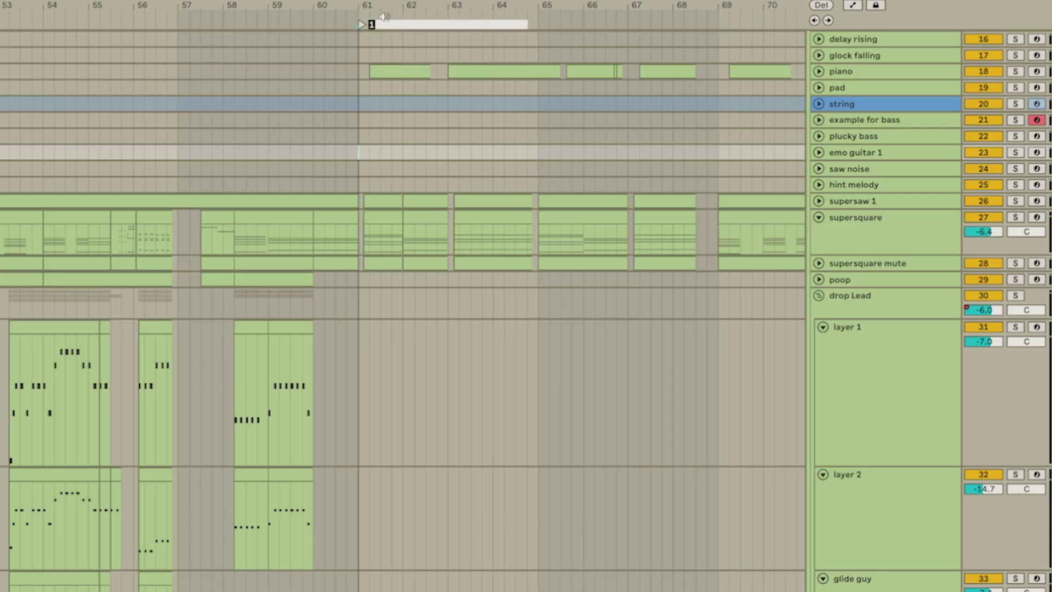
text(B SECTION)
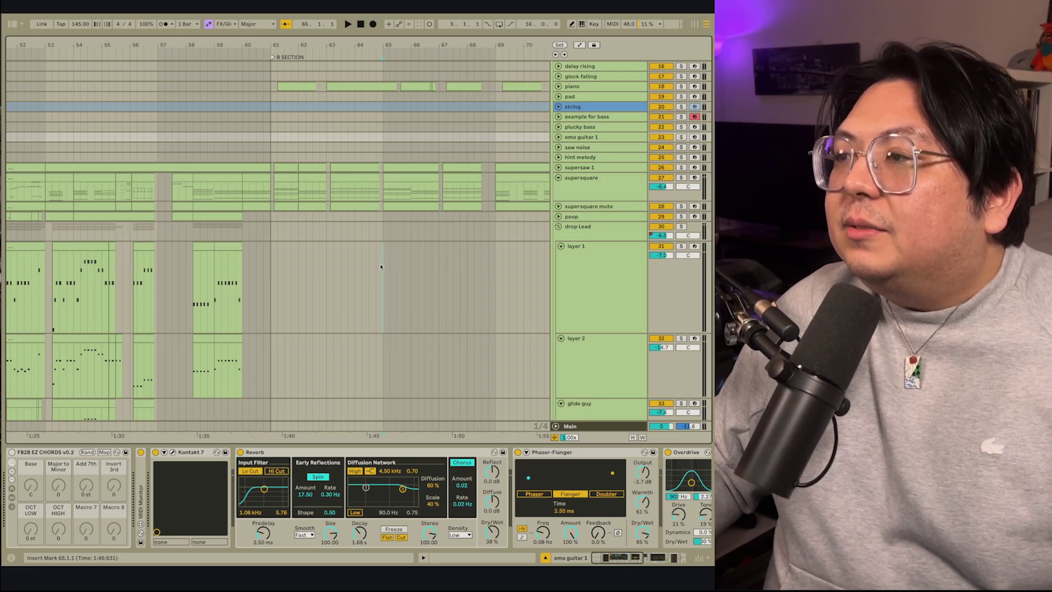
click(380, 268)
Solo the drums group and play the B section's kick snare pattern and hats from bar 61.
scroll(176, 201, down, 10)
scroll(172, 192, up, 3)
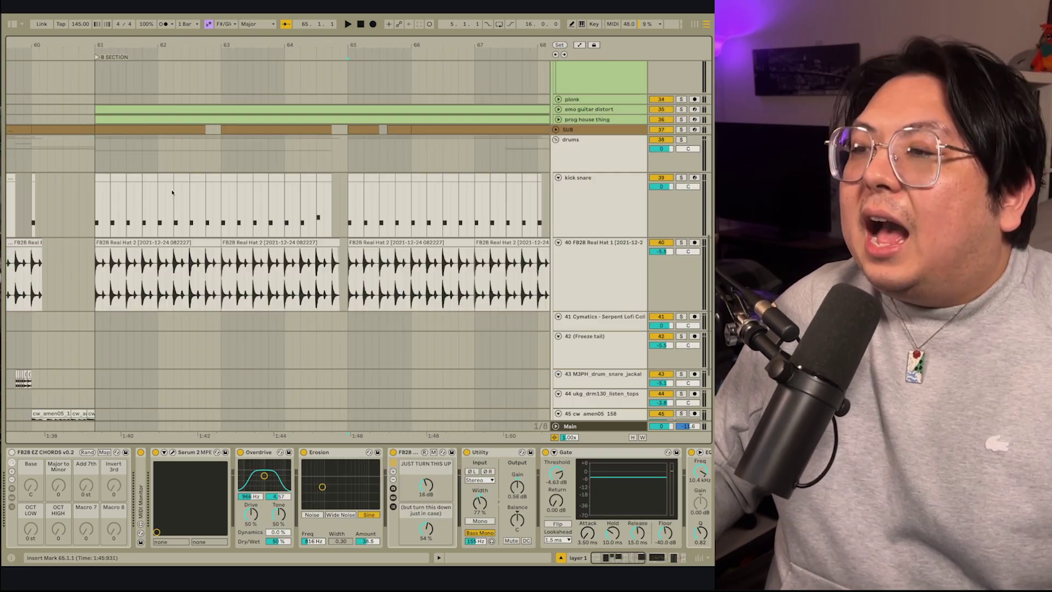
drag(96, 231, 460, 229)
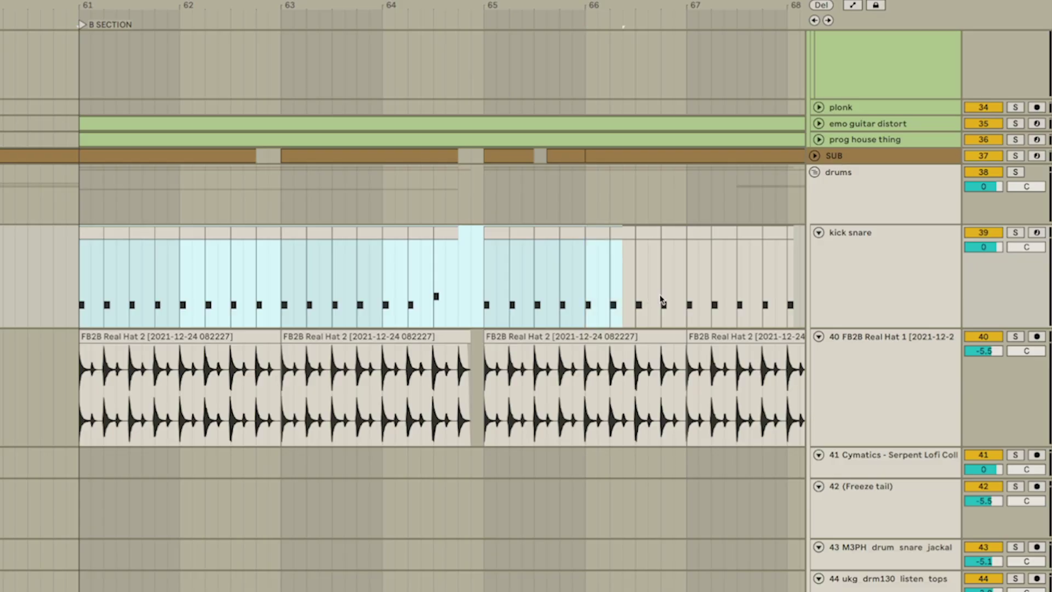
click(1015, 172)
click(90, 408)
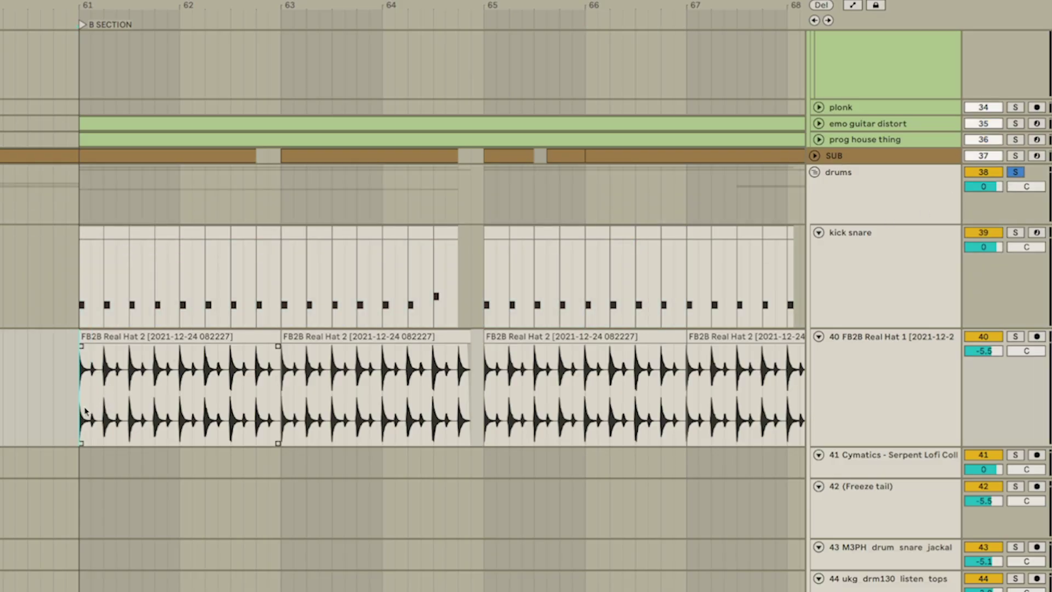
key(space)
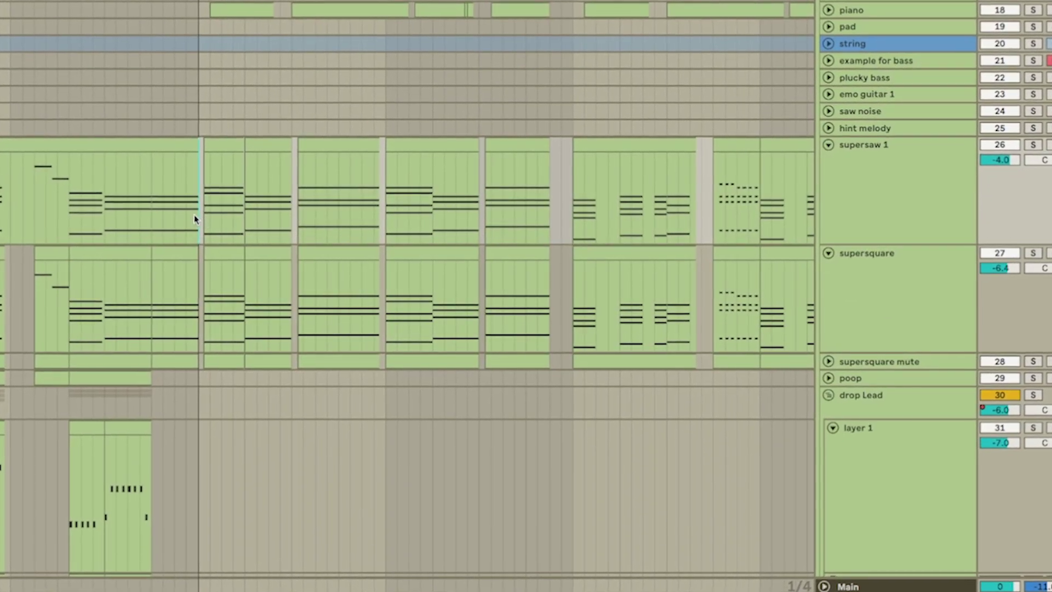
Consolidate the supersaw 1, supersquare and supersquare mute clips from bar 61 to 69, and play the B section's chords.
drag(196, 219, 571, 359)
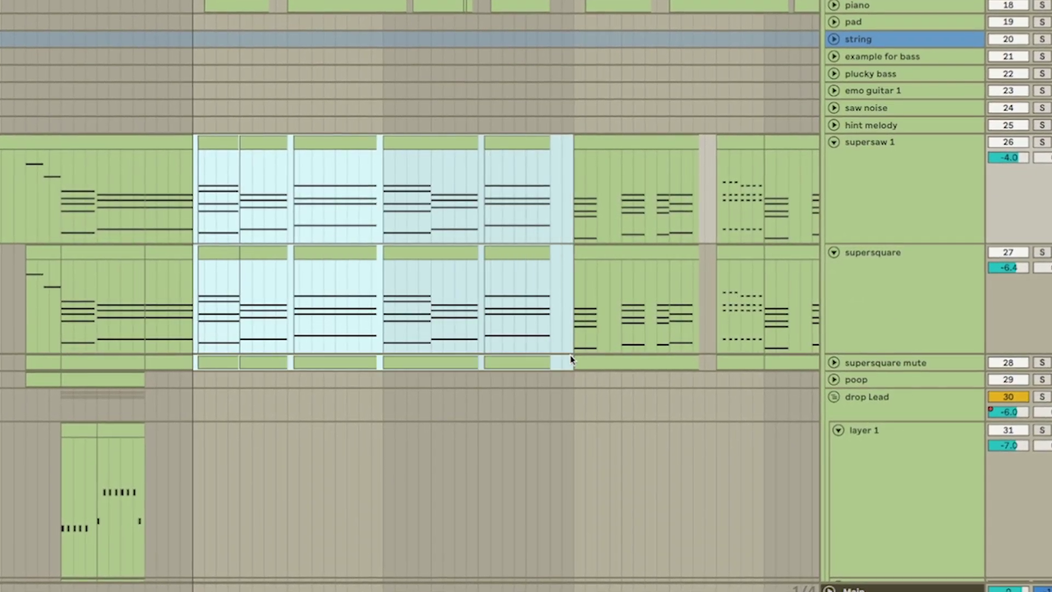
key(ctrl+j)
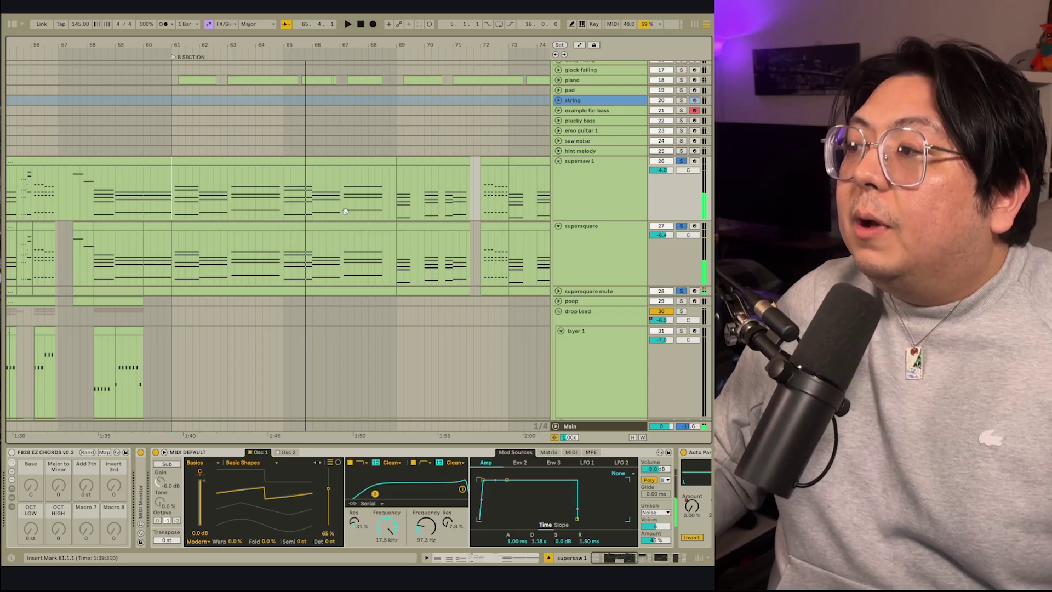
drag(345, 211, 300, 245)
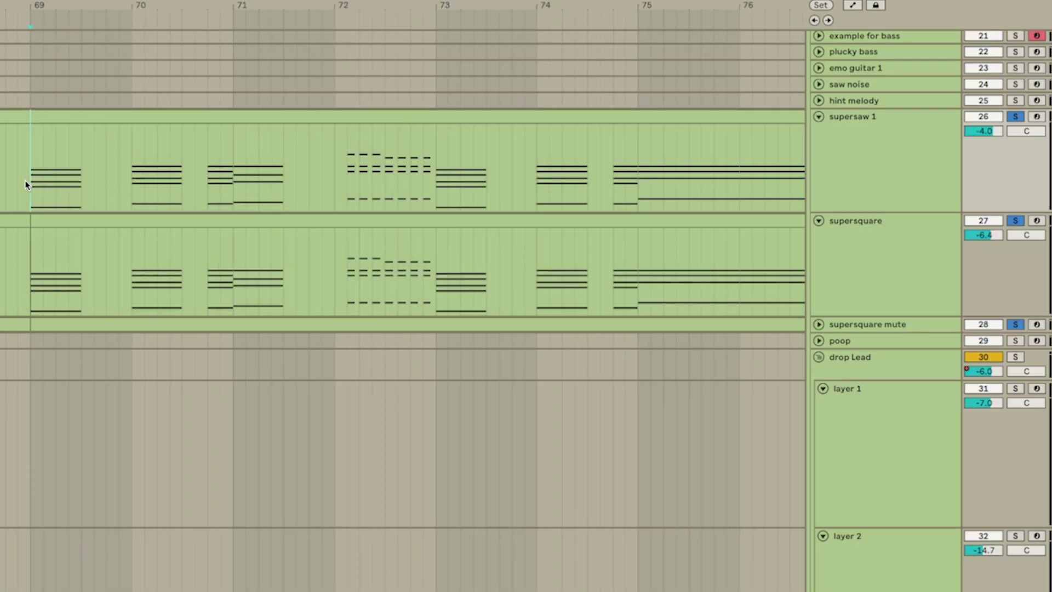
key(space)
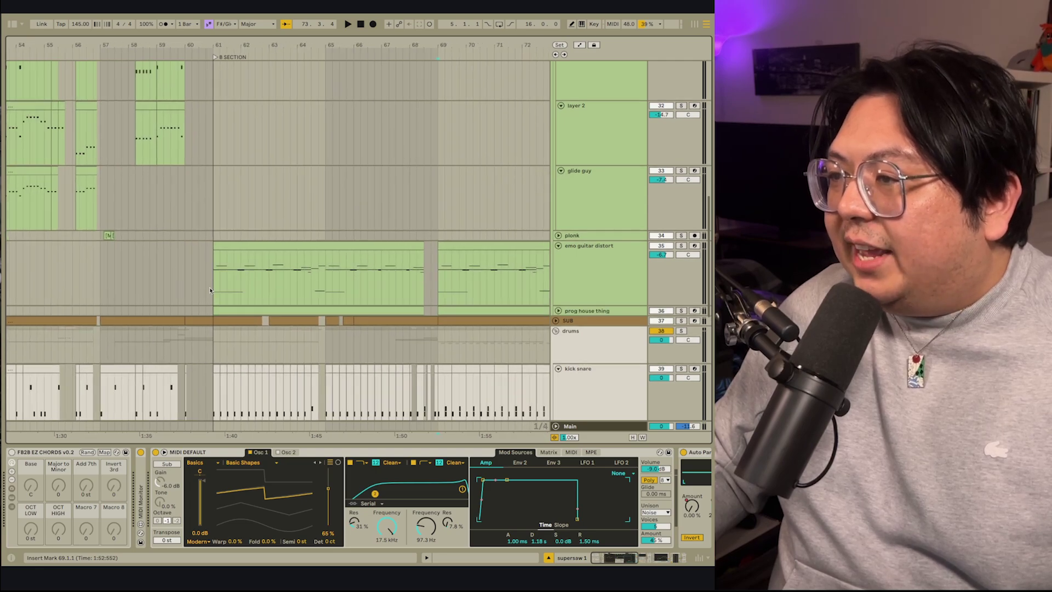
Solo the emo guitar distort track and play its B section clip from bar 61.
click(210, 290)
click(681, 246)
click(212, 282)
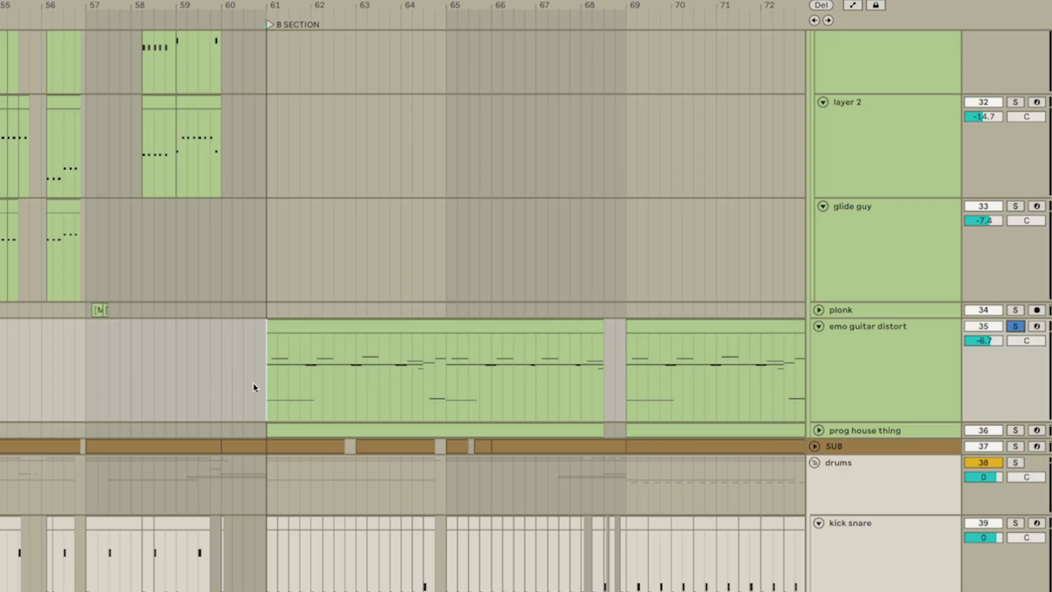
double_click(271, 392)
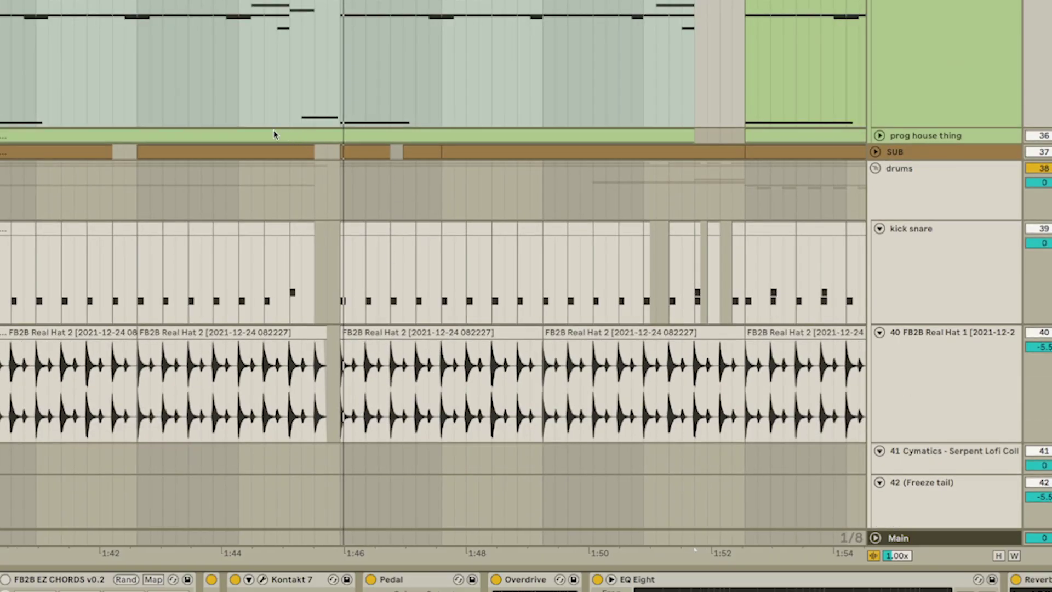
Unfold the prog house thing track and play its B section clip from bar 61.
scroll(259, 151, up, 3)
scroll(534, 263, up, 1)
scroll(564, 252, left, 7)
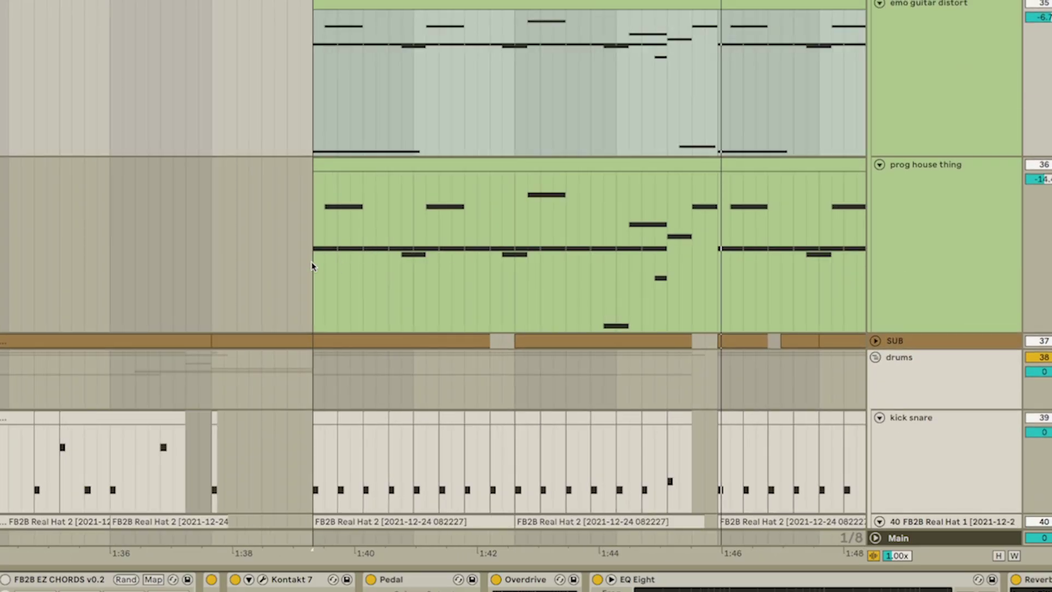
click(313, 265)
double_click(663, 183)
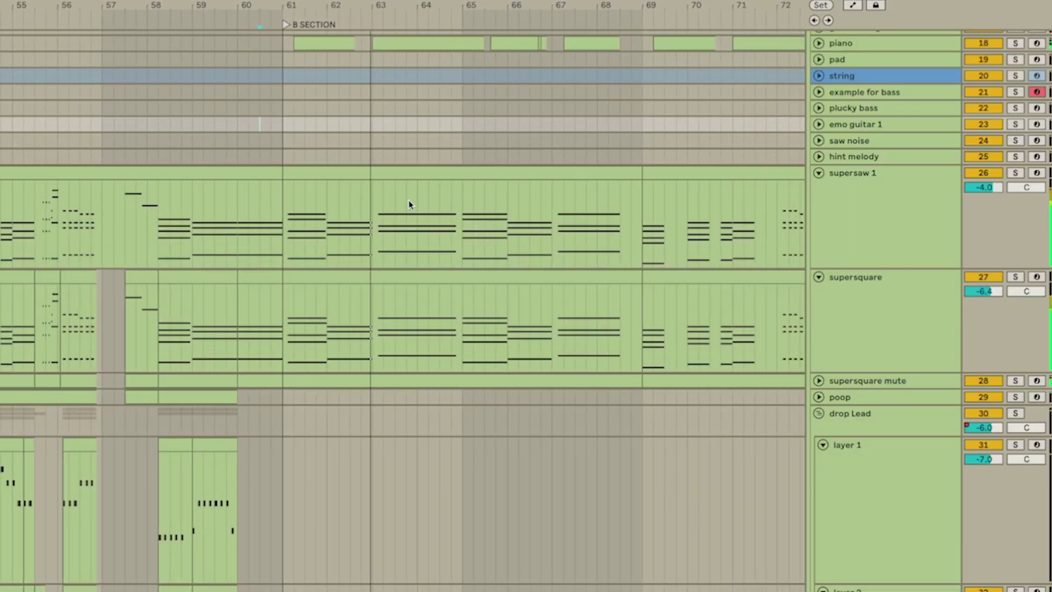
Play the B section with all tracks together and review the supersaw, supersquare, emo guitar distort and prog house thing clips.
scroll(411, 204, down, 10)
scroll(430, 217, down, 2)
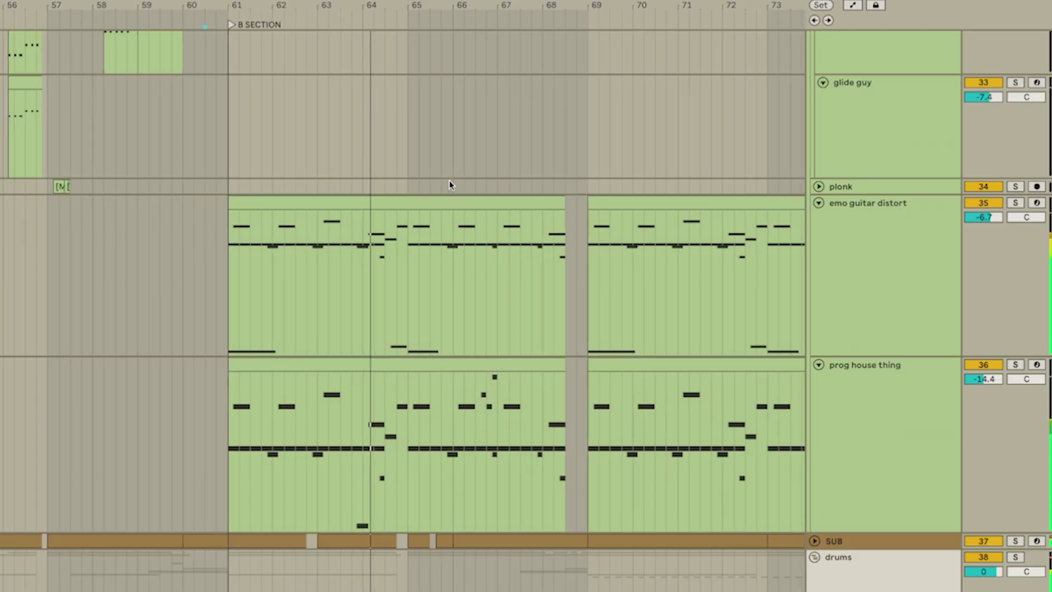
scroll(450, 198, up, 9)
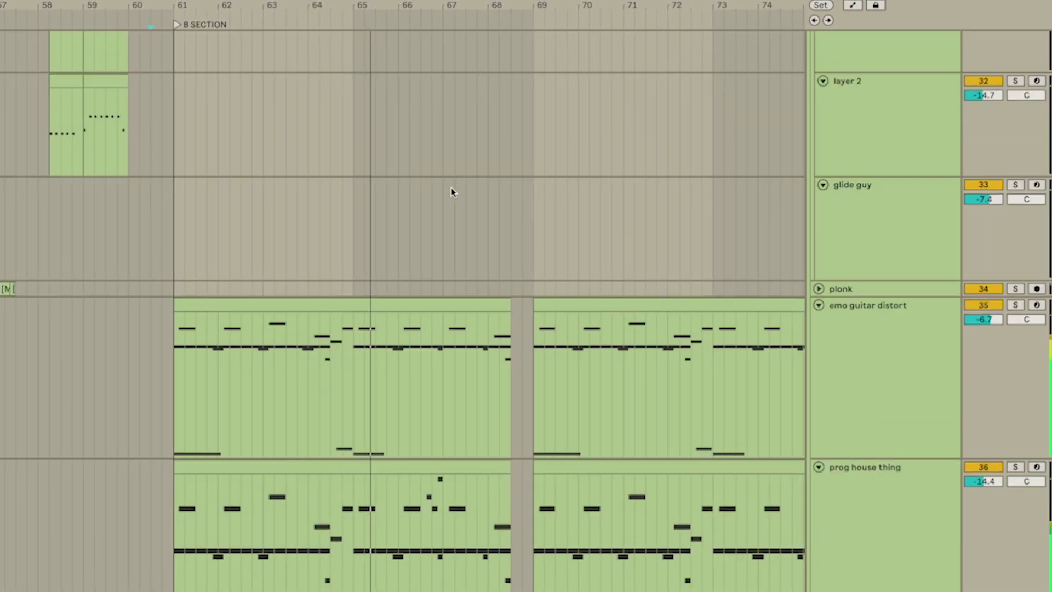
scroll(444, 233, up, 1)
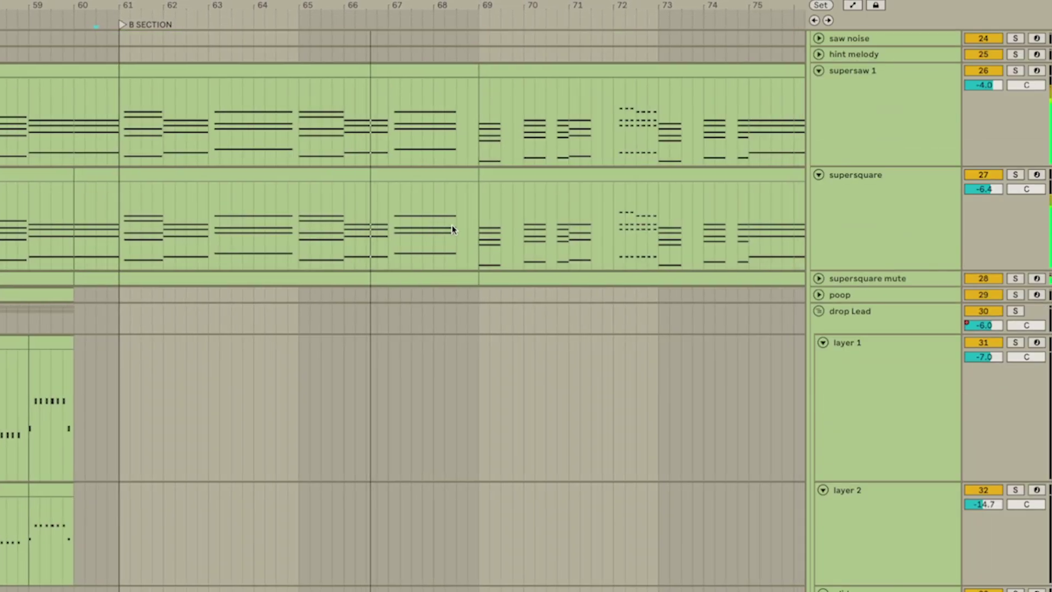
scroll(454, 233, up, 1)
scroll(455, 232, down, 1)
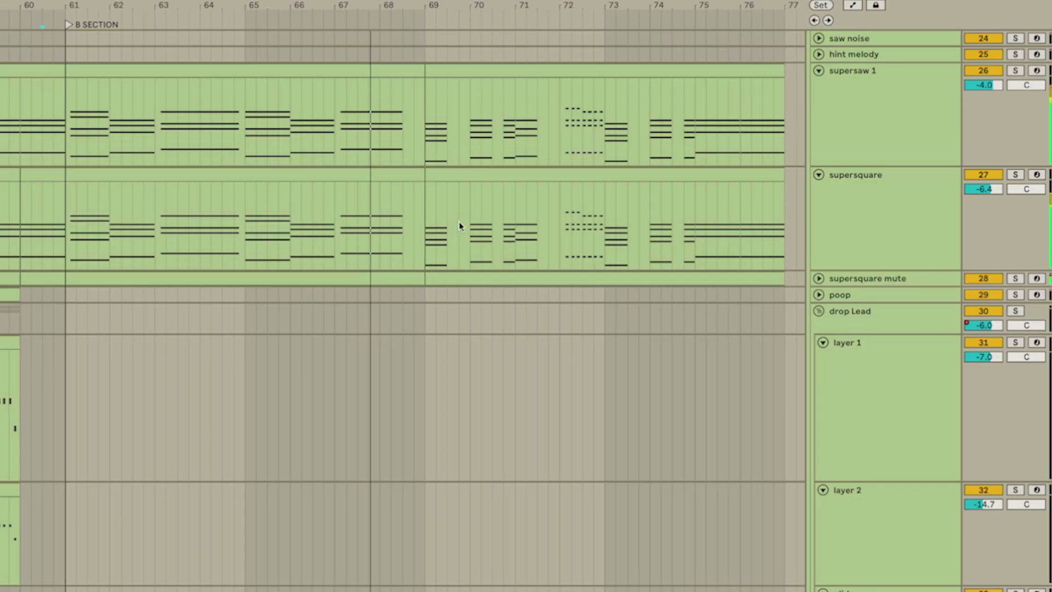
scroll(451, 227, down, 9)
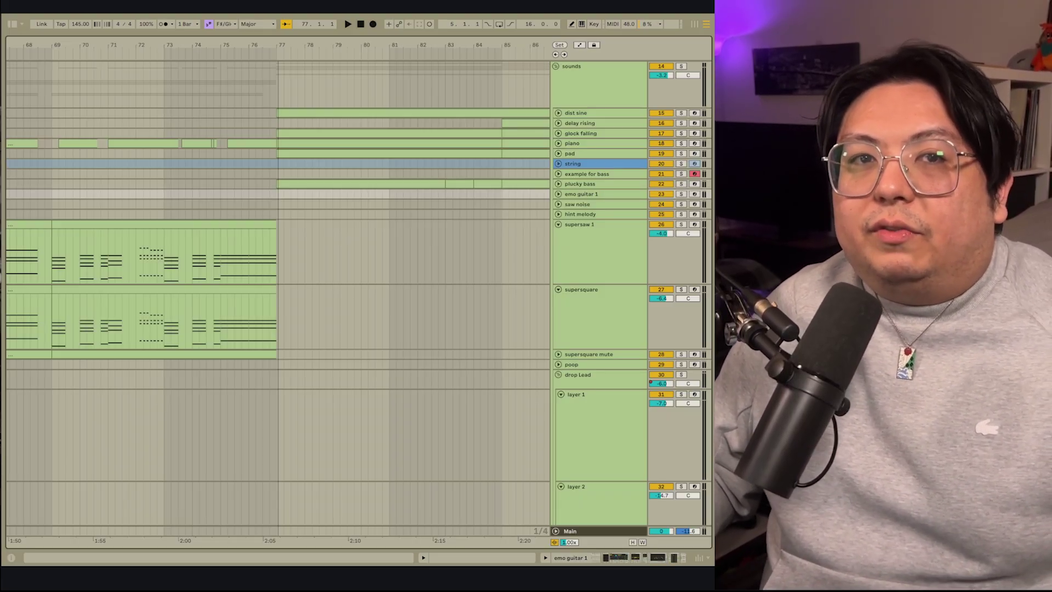
Show the automation lanes and examine the sounds group's FB2B REEEV, Auto Filter and kHs Tape Stop automation from the start through the build.
scroll(158, 252, left, 10)
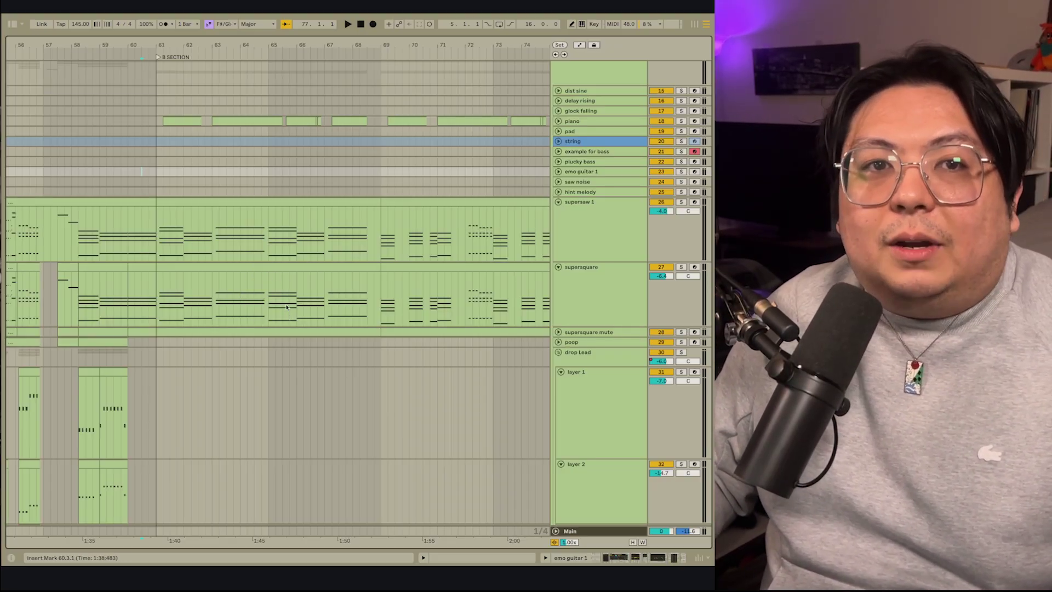
scroll(277, 295, down, 5)
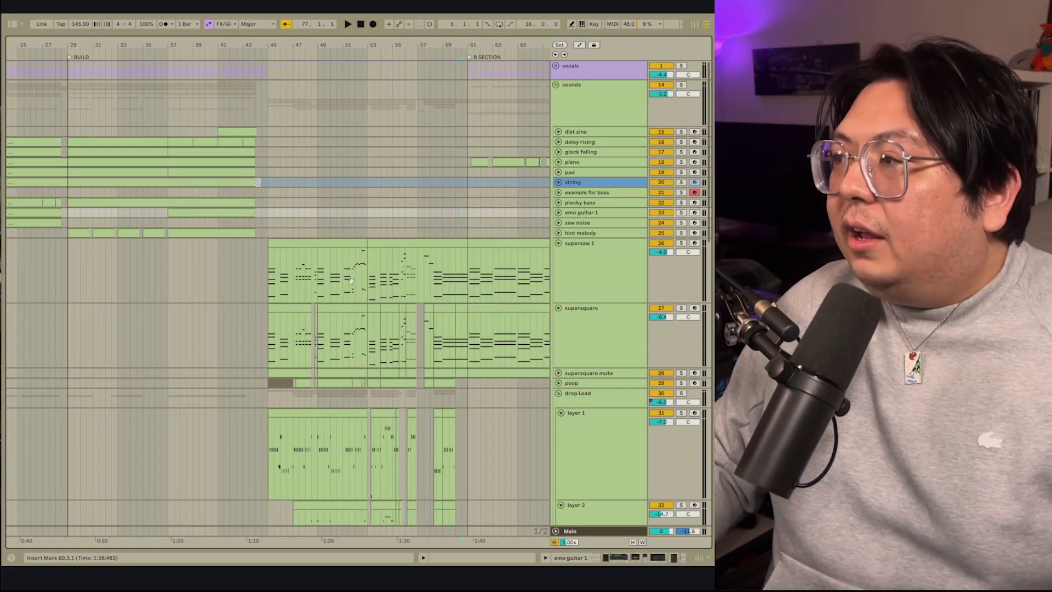
click(595, 109)
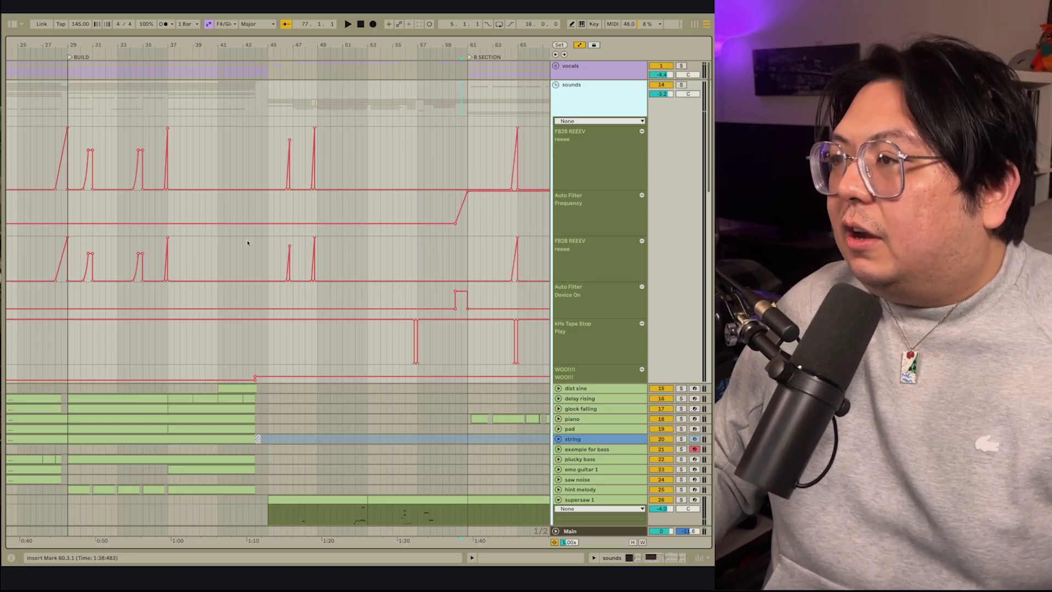
scroll(405, 253, left, 3)
scroll(405, 253, down, 2)
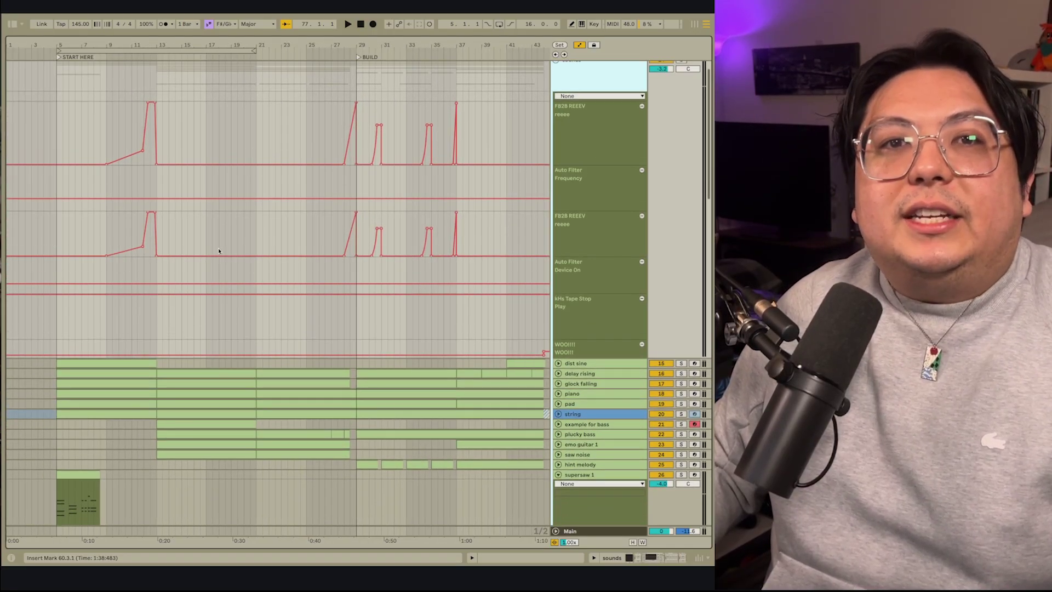
scroll(218, 251, up, 5)
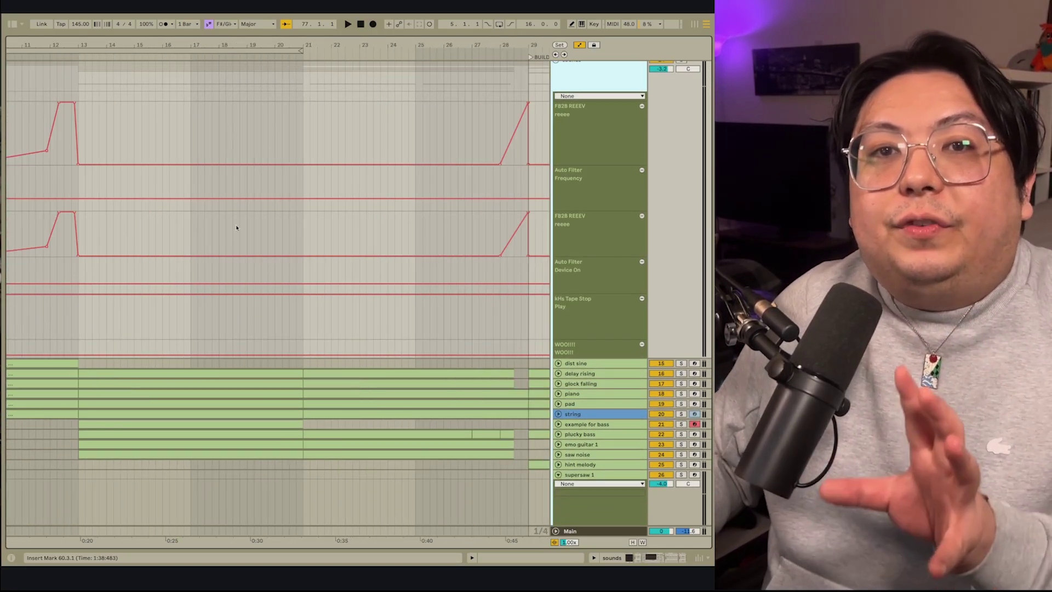
scroll(254, 237, down, 5)
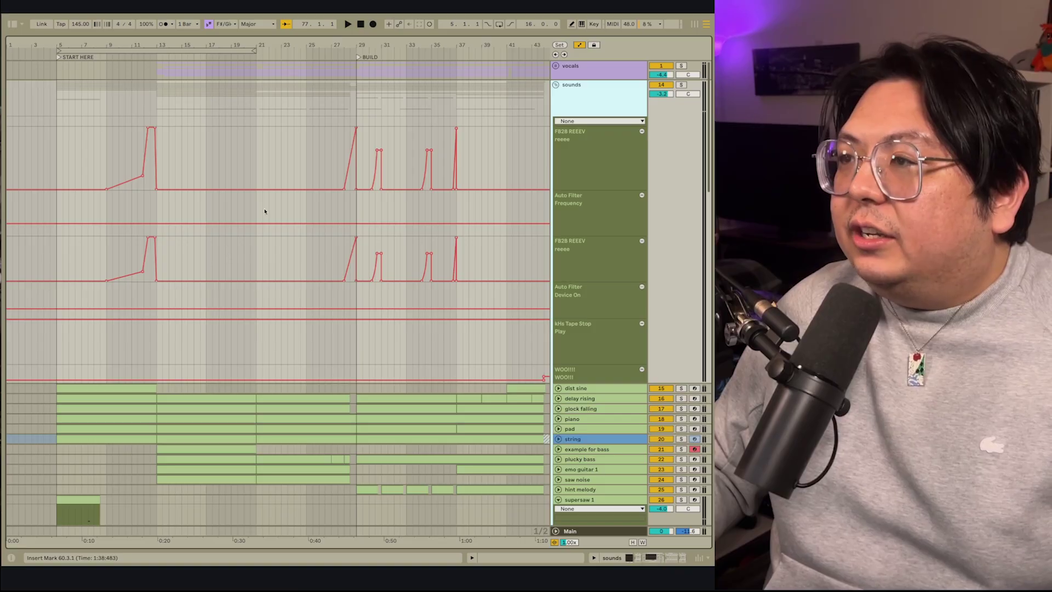
Examine the automation lanes of the remaining tracks, from supersaw 1 down to the drum and percussion tracks.
scroll(264, 178, down, 3)
drag(264, 178, 156, 133)
drag(335, 226, 205, 186)
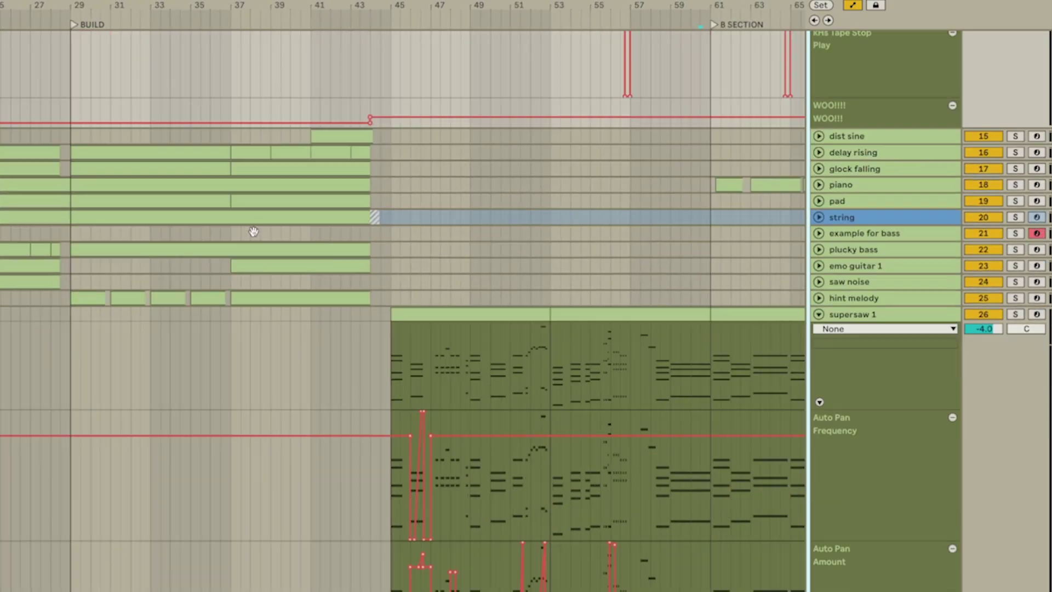
drag(234, 395, 162, 274)
drag(185, 372, 155, 341)
scroll(247, 329, up, 5)
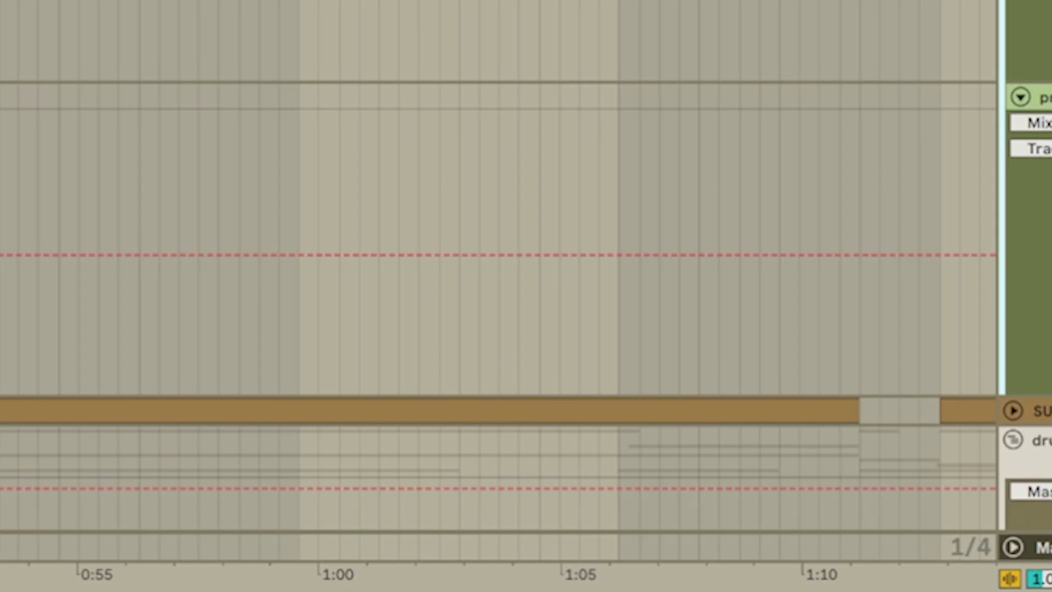
scroll(499, 280, down, 10)
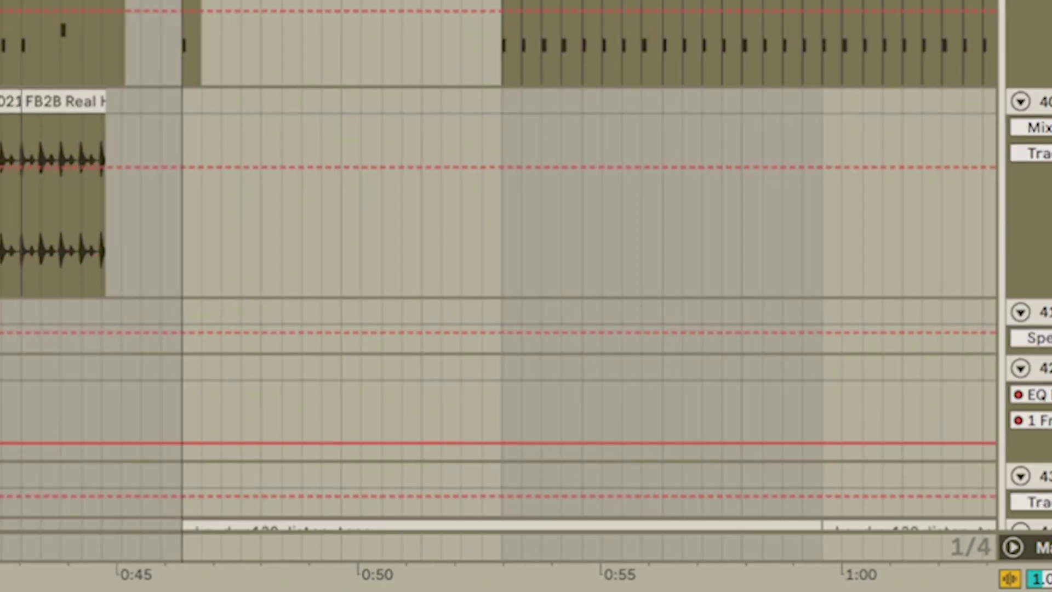
Play the transition into the build from above the Cymatics VYPR clip, just before the ukg_drm130_listen_tops clip starts.
scroll(442, 252, right, 4)
scroll(442, 252, up, 2)
click(399, 224)
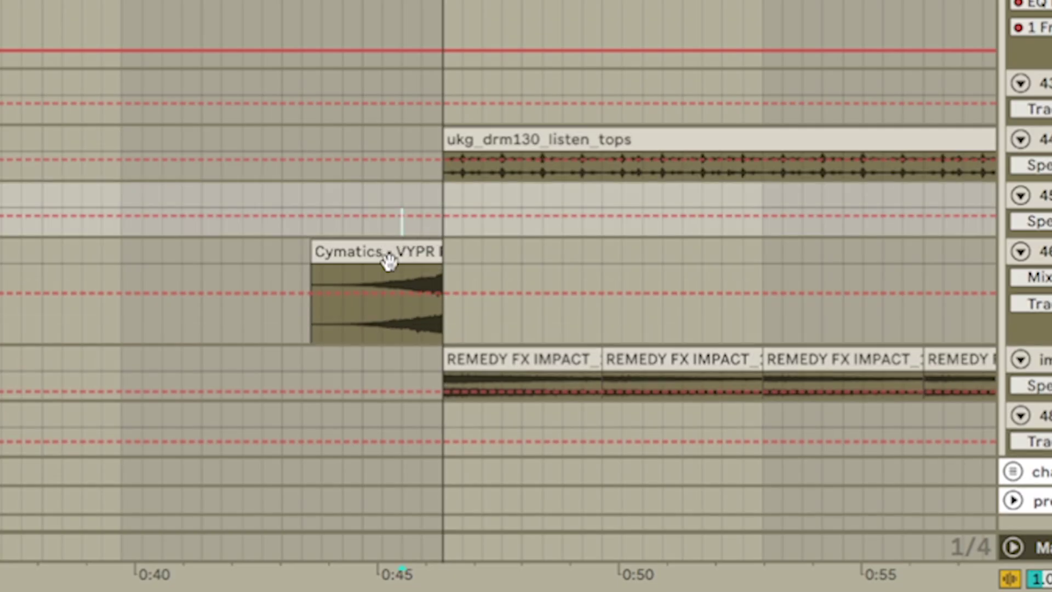
key(space)
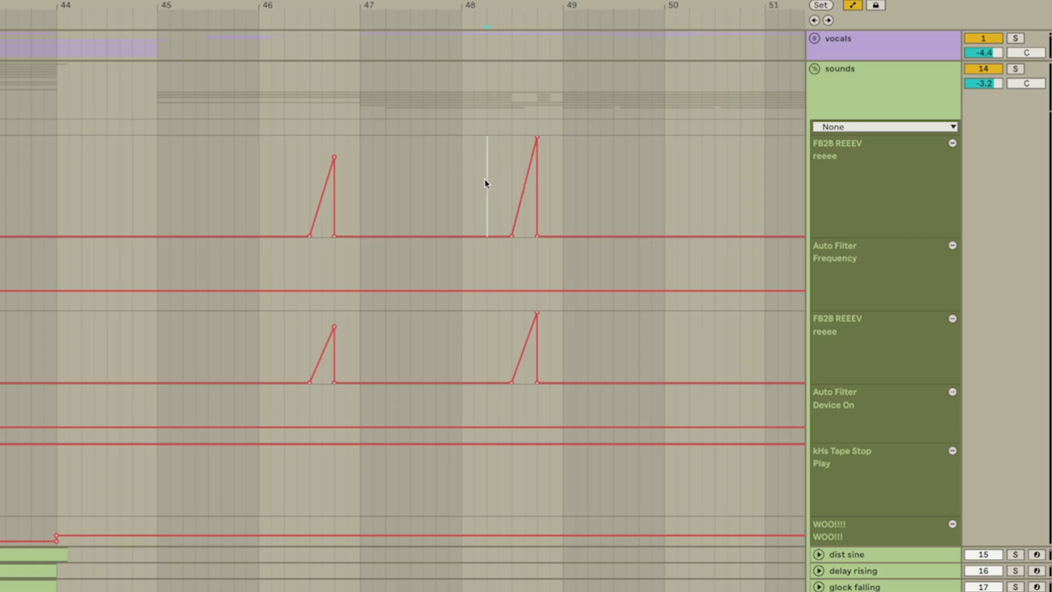
Select the sounds group's FB2B REEEV reeee automation in bar 48 and show the rack's reeee macro.
drag(486, 183, 553, 192)
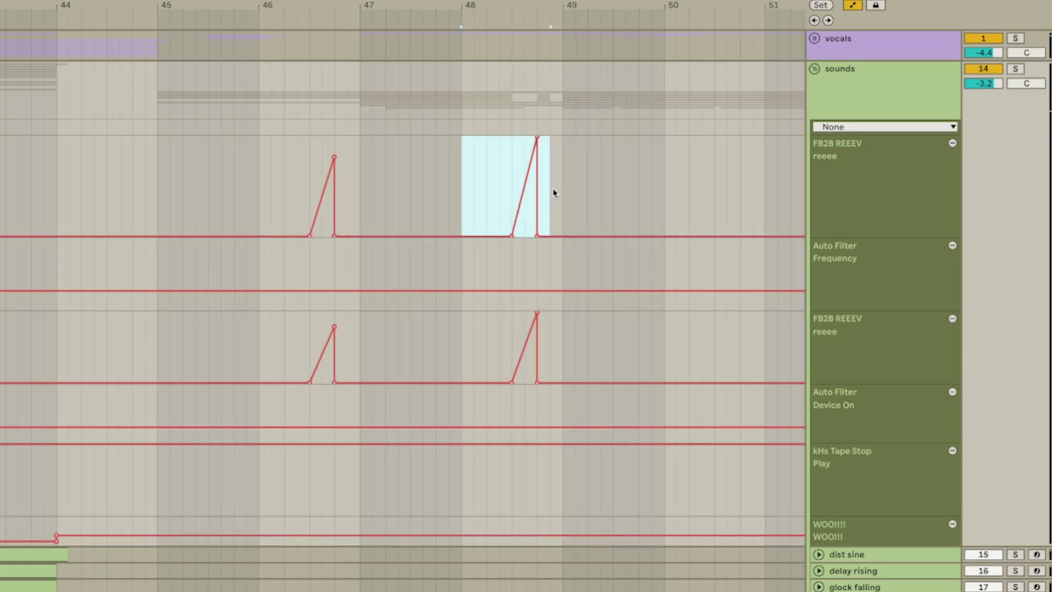
click(814, 155)
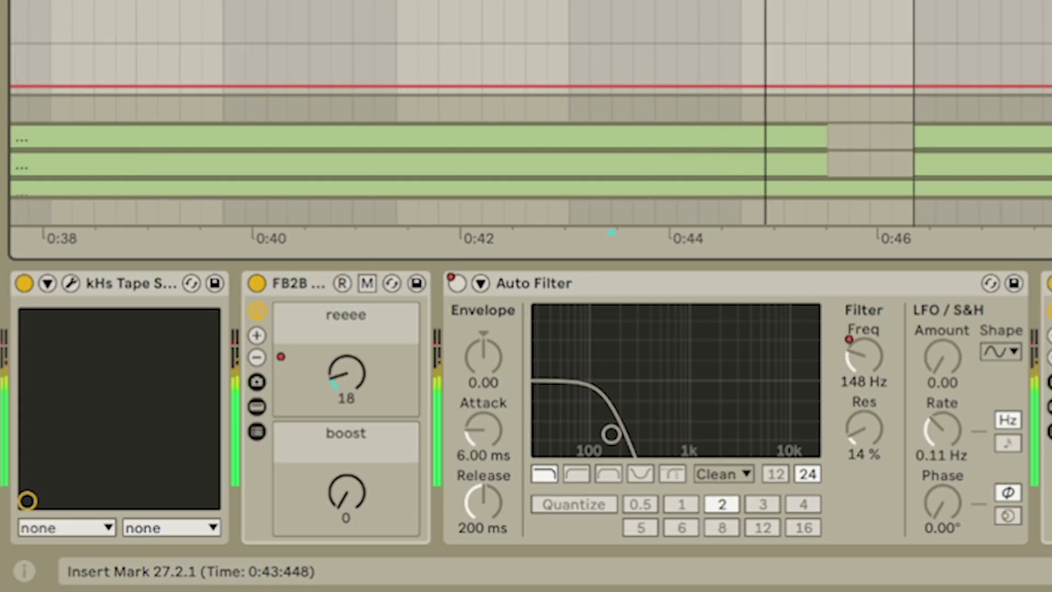
click(327, 327)
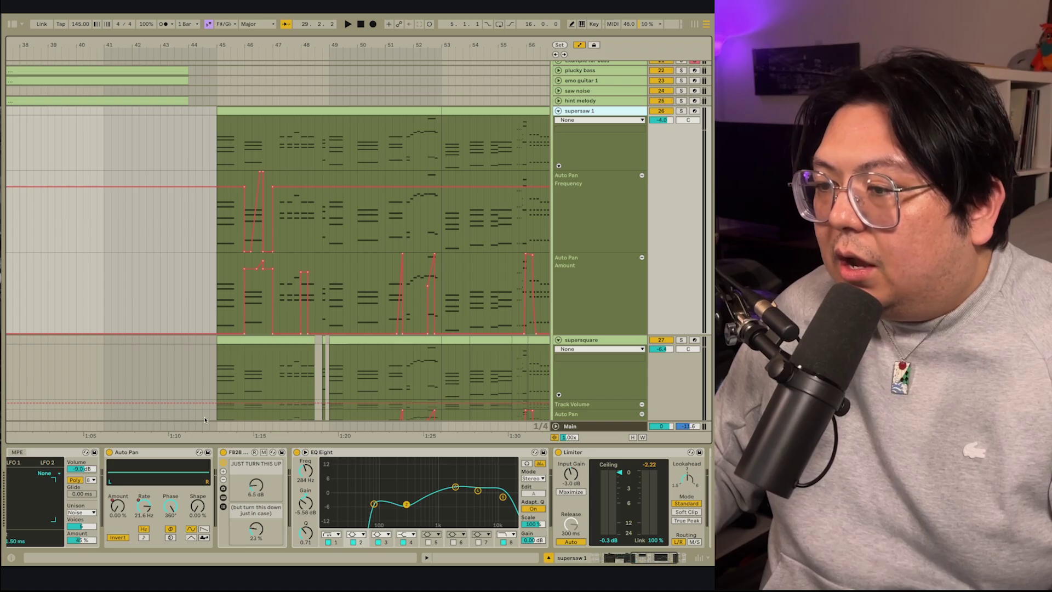
Solo supersaw 1 and review its Auto Pan Frequency and Amount automation from around bar 45.
click(228, 213)
click(295, 234)
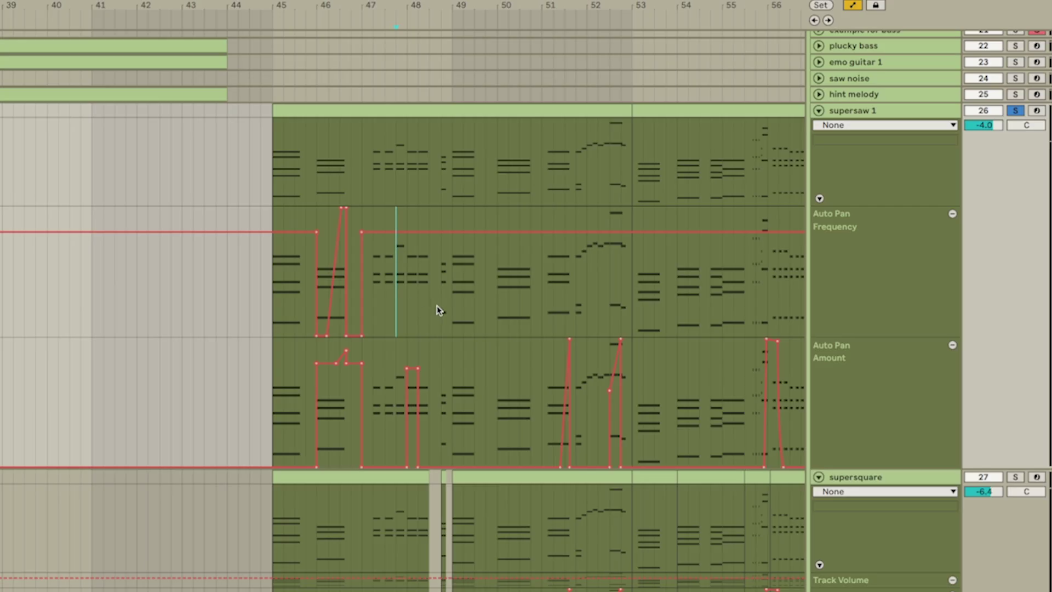
scroll(436, 304, right, 5)
scroll(408, 401, right, 1)
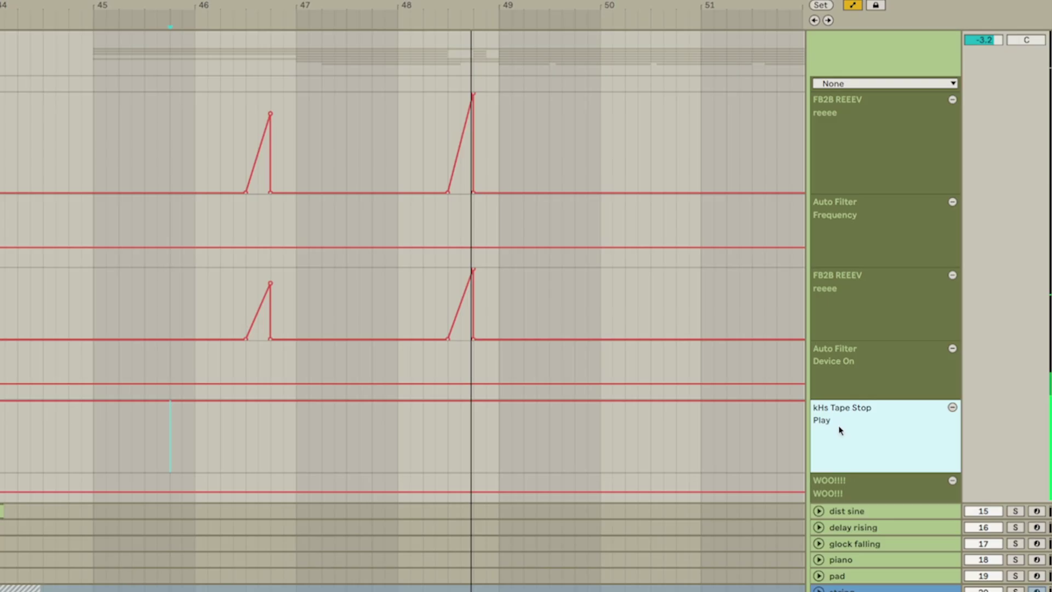
Open the sounds group's kHs Tape Stop plugin and play its Play automation from just before the stop ahead of bar 57.
click(839, 427)
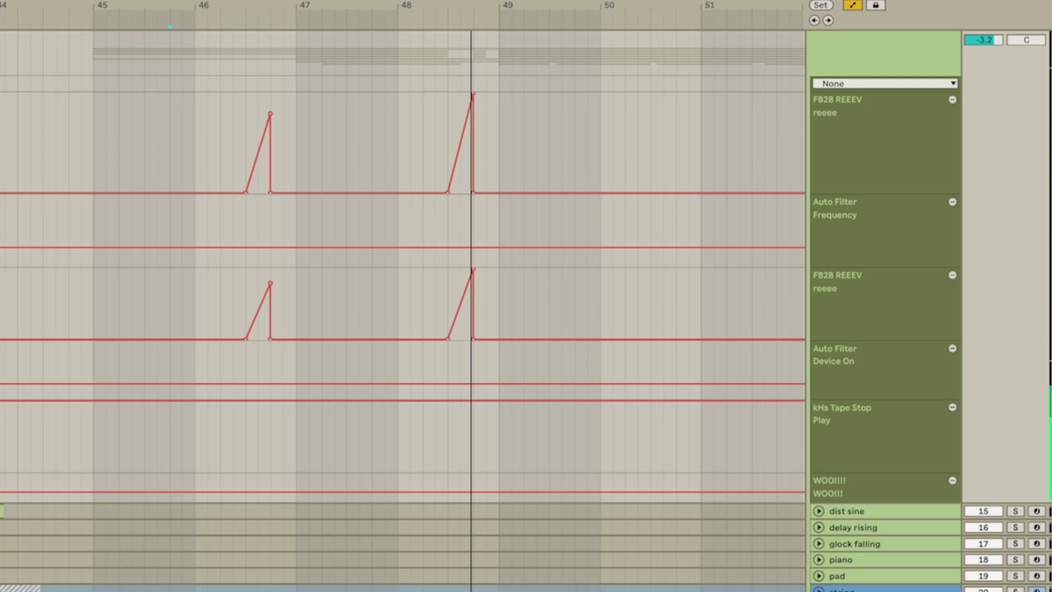
drag(22, 79, 183, 89)
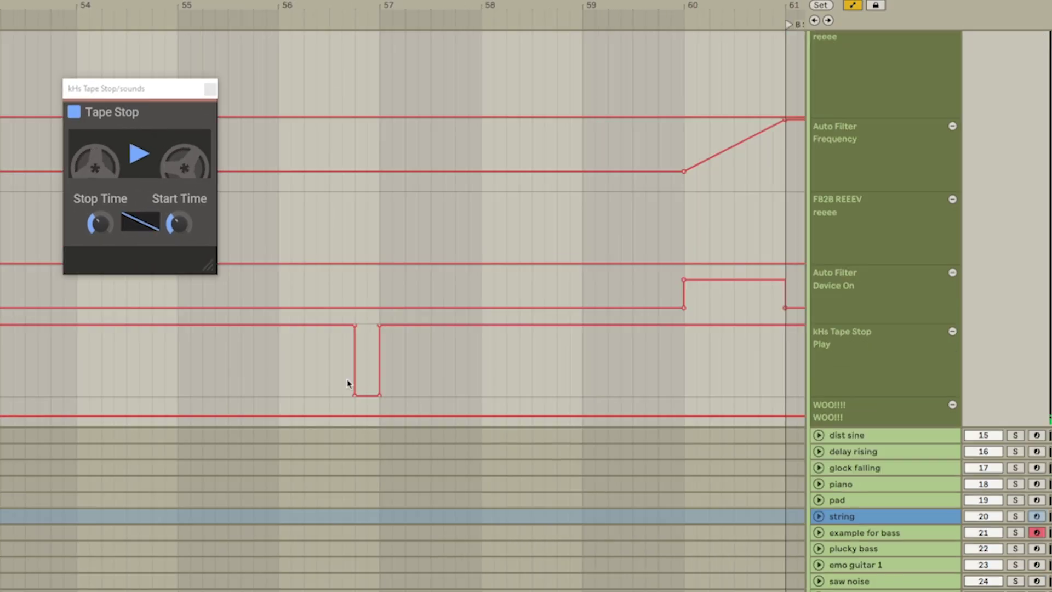
scroll(344, 382, up, 2)
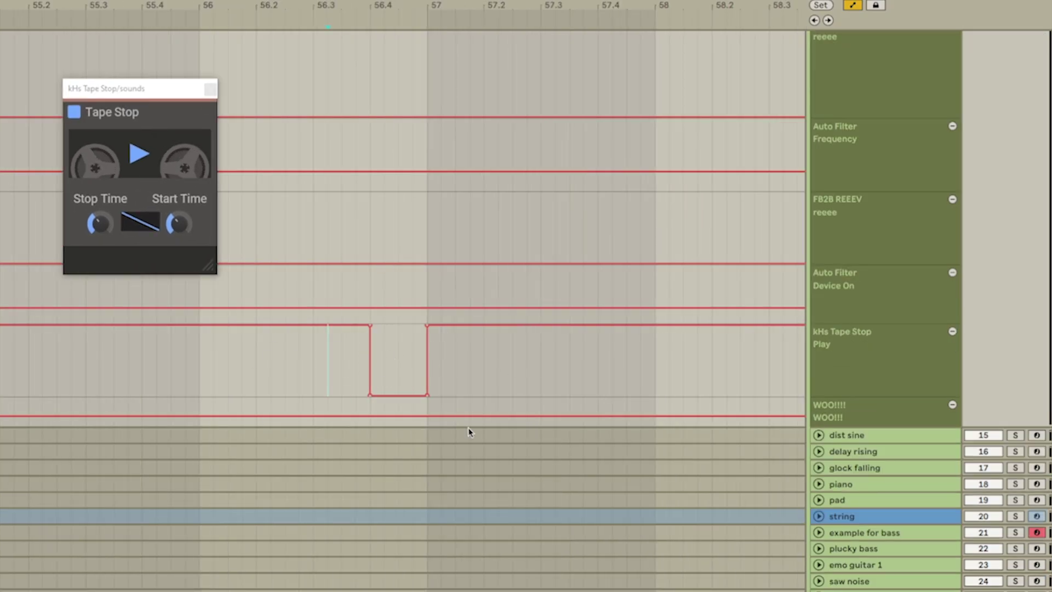
key(space)
scroll(603, 416, up, 2)
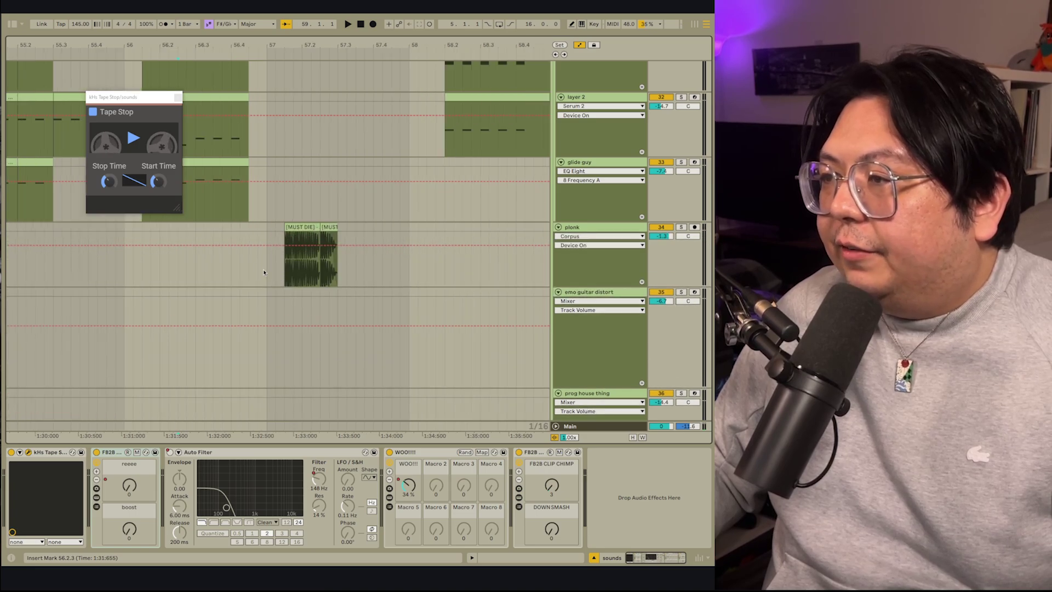
Hide the automation lanes and play the plonk track's [MUST DIE] clips just after bar 57.
click(274, 272)
key(a)
scroll(262, 278, up, 1)
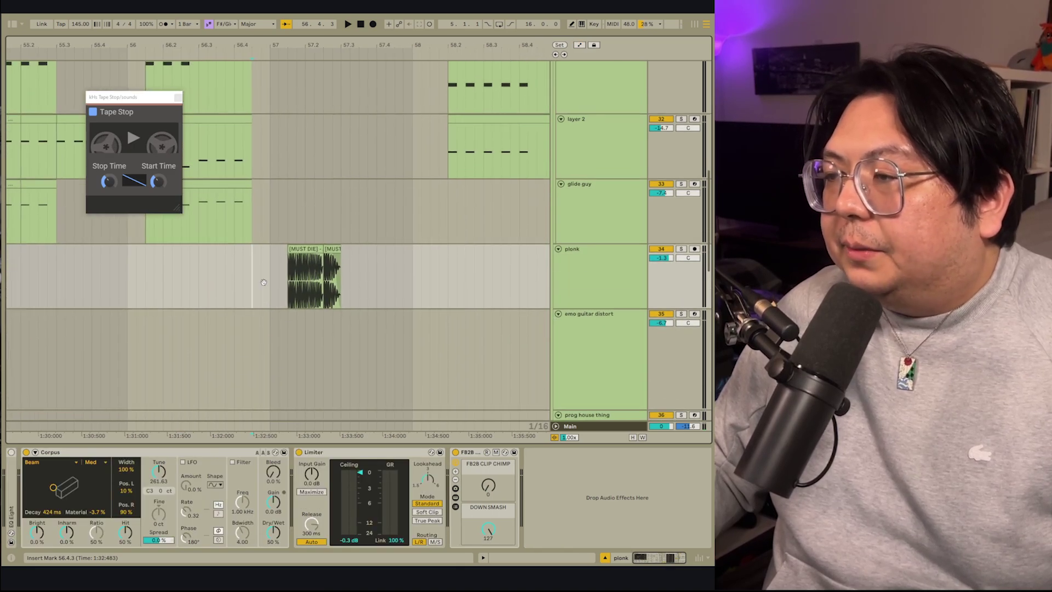
drag(269, 289, 354, 280)
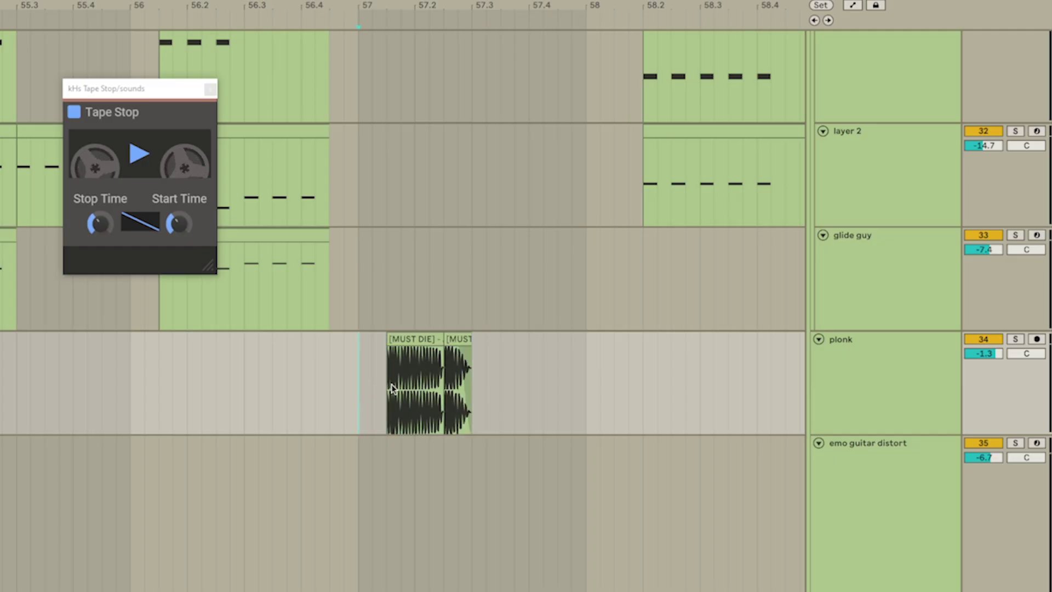
drag(391, 384, 501, 381)
click(339, 386)
click(896, 362)
key(space)
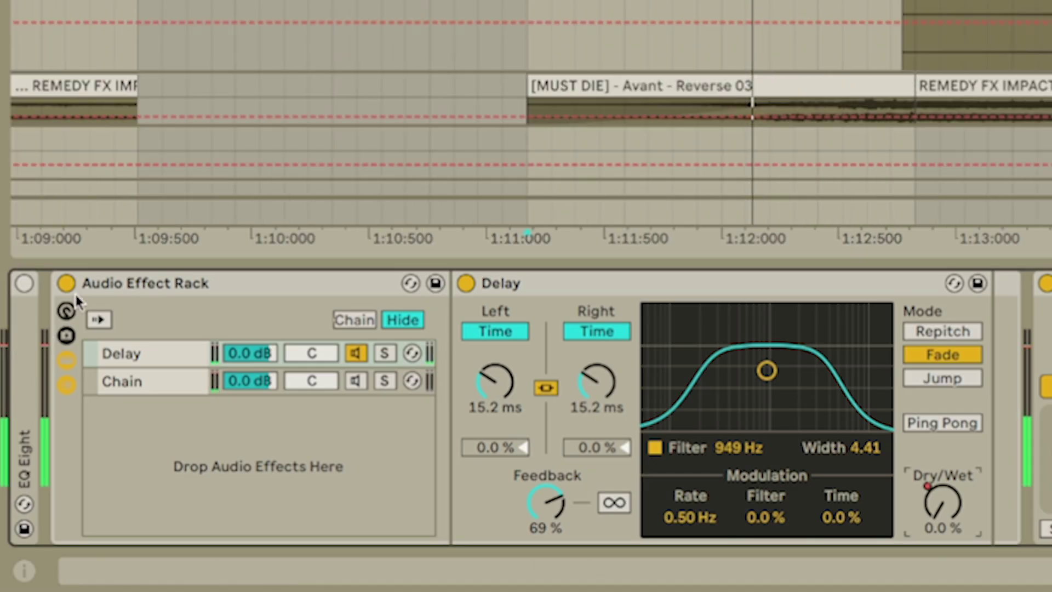
Compare the playback from bar 44 with the Delay's Audio Effect Rack bypassed and re-enabled, then stop and select the rack.
click(66, 283)
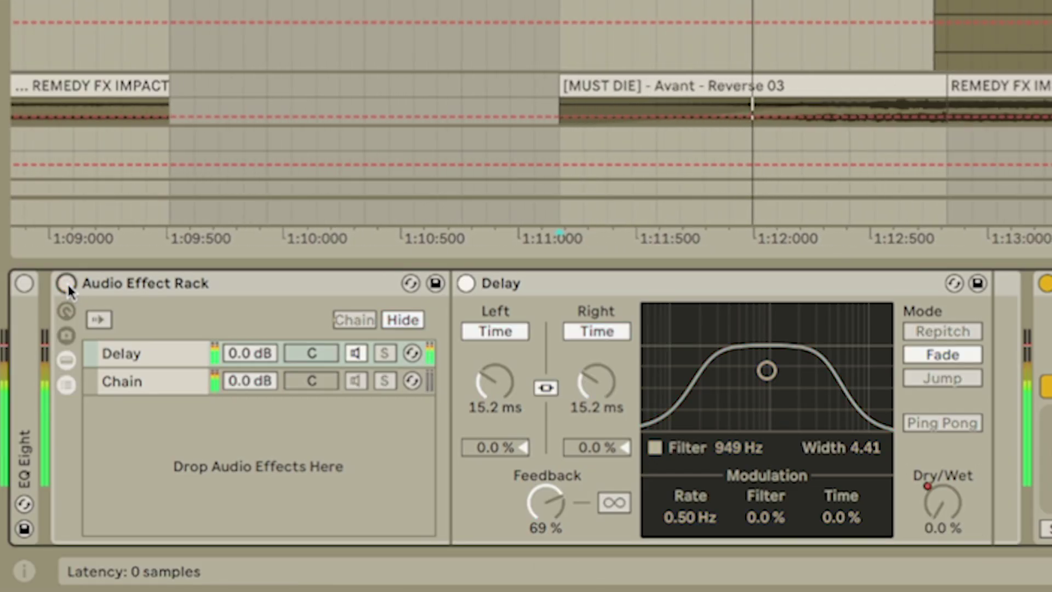
click(66, 283)
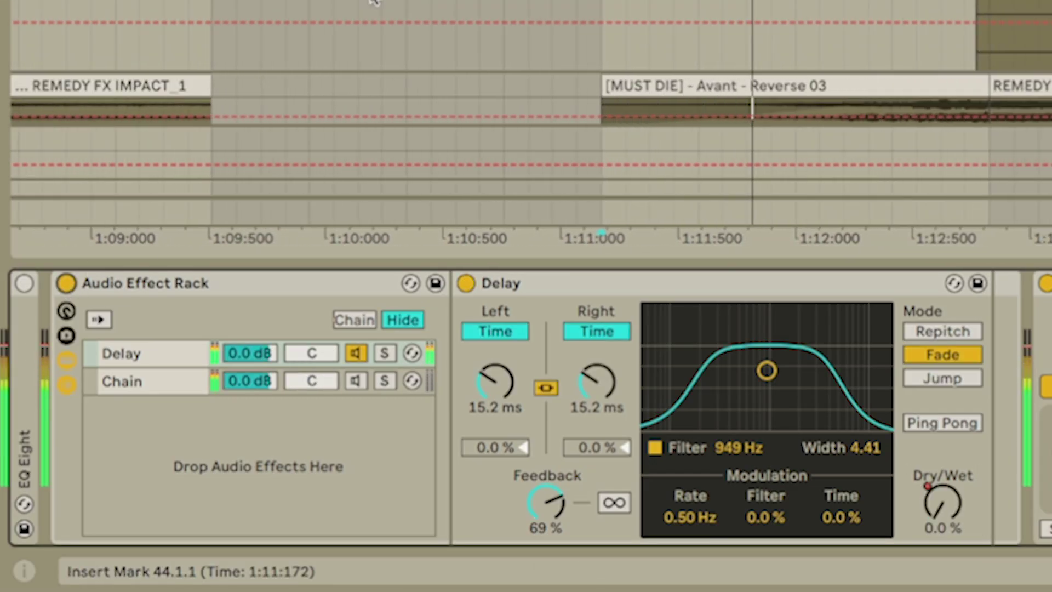
key(space)
scroll(526, 112, down, 2)
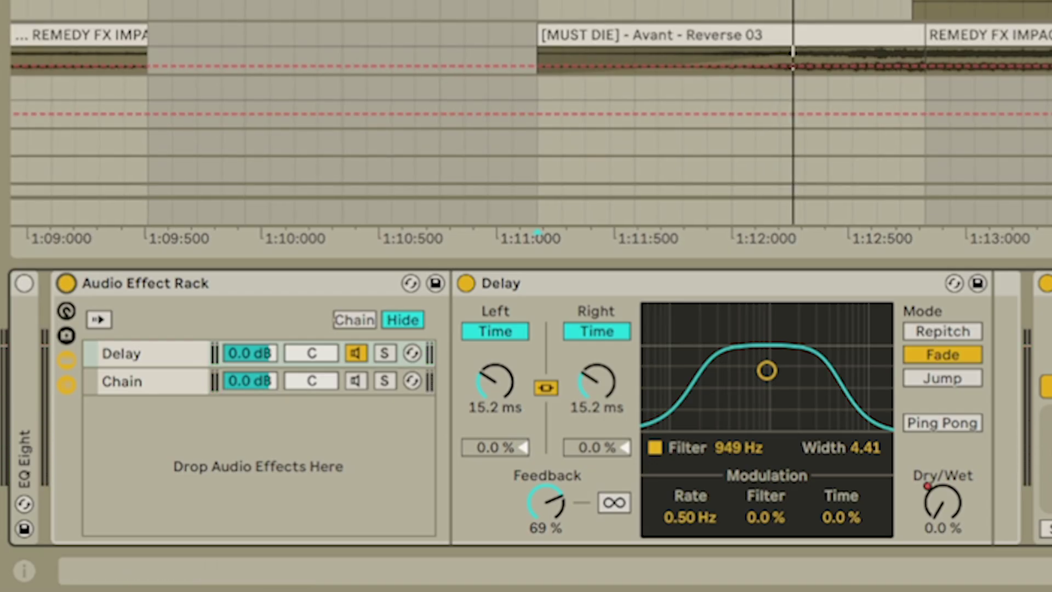
click(204, 317)
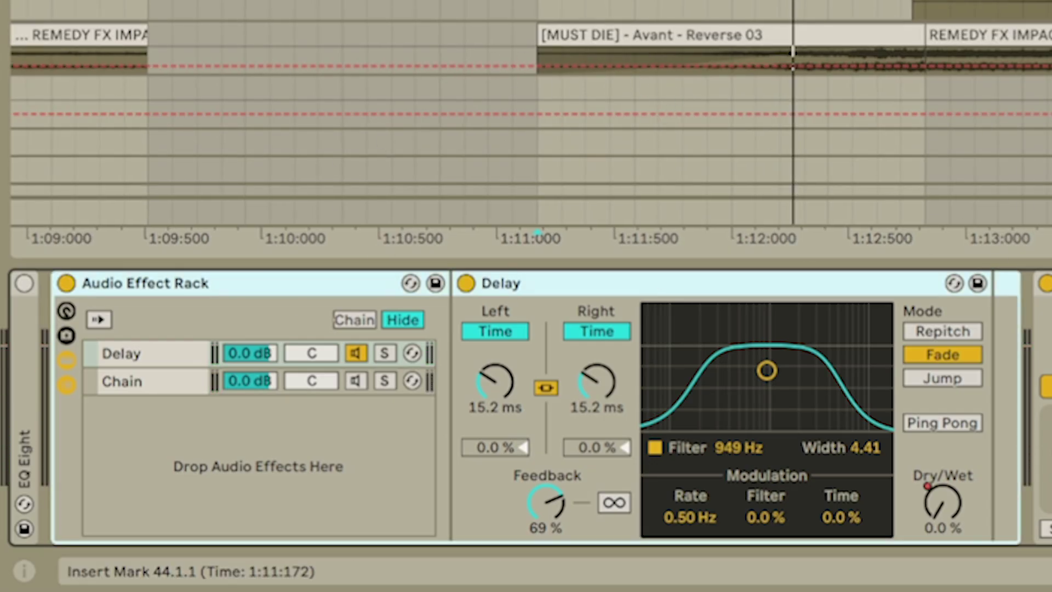